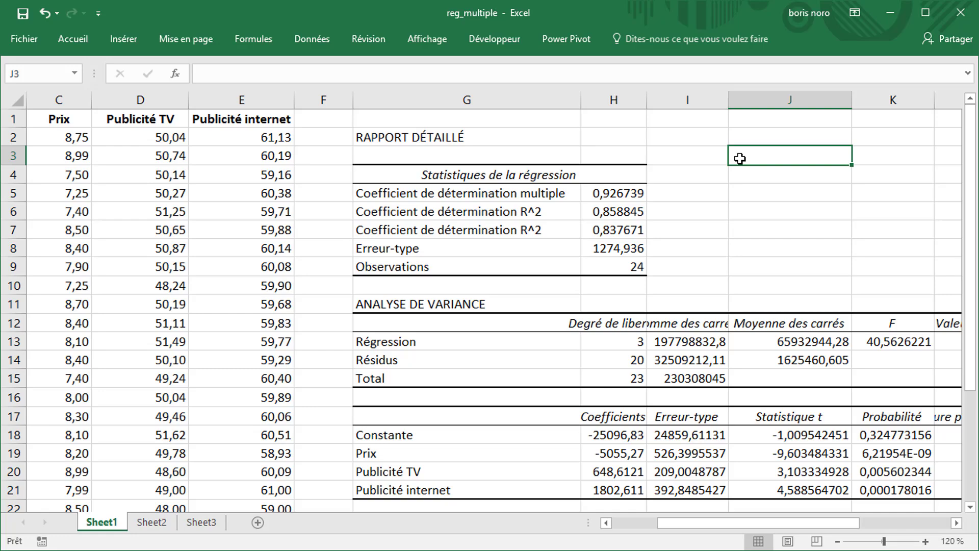
# Select the Ventes, Prix, Publicité TV and Publicité internet values down to their last row
pyautogui.scroll(-2, 740, 158)
pyautogui.scroll(-1, 740, 158)
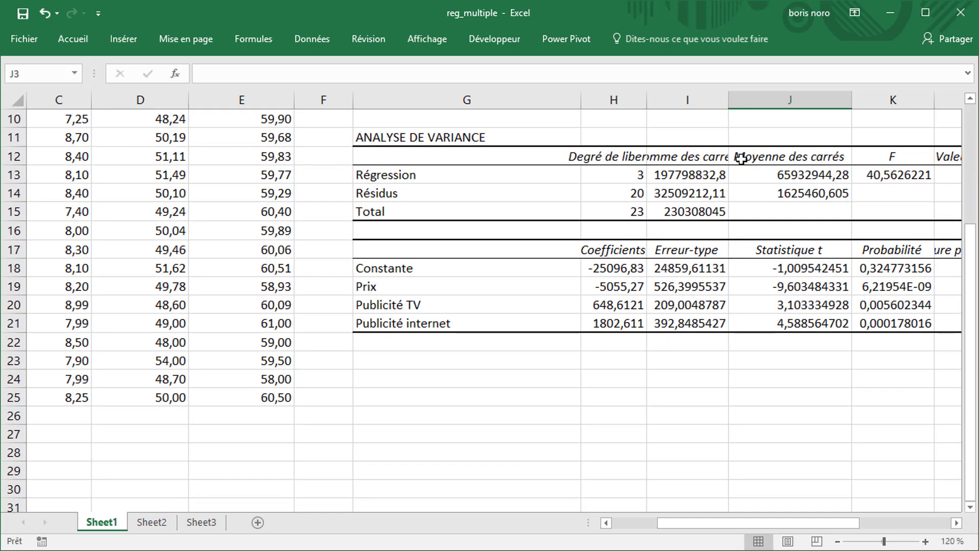
pyautogui.scroll(3, 740, 158)
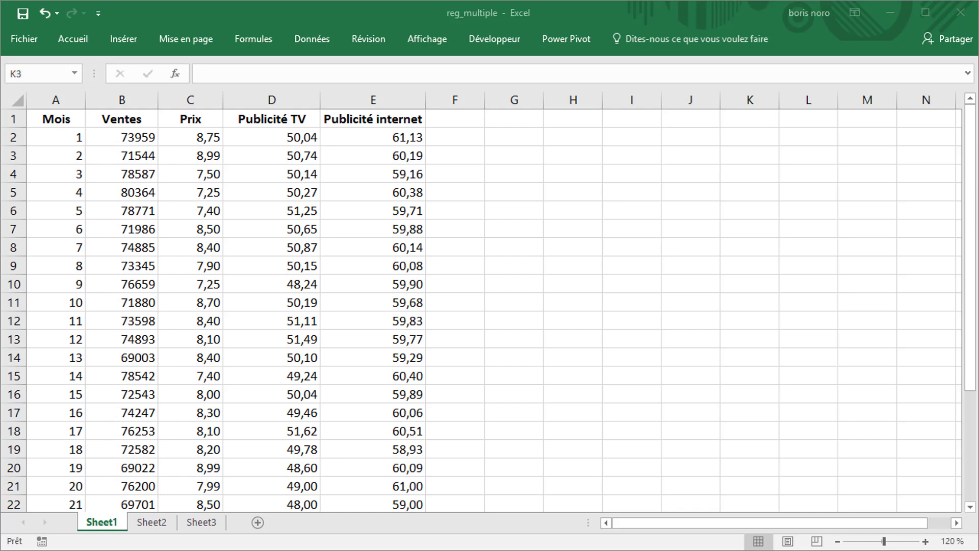
pyautogui.click(121, 118)
pyautogui.hotkey('ctrl', 'shift', 'Down')
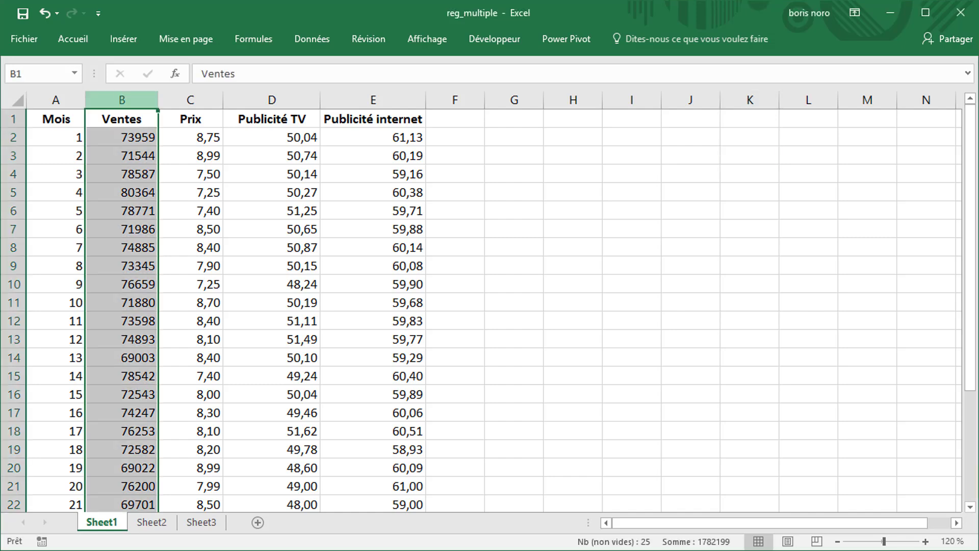
pyautogui.click(190, 119)
pyautogui.hotkey('ctrl', 'shift', 'Down')
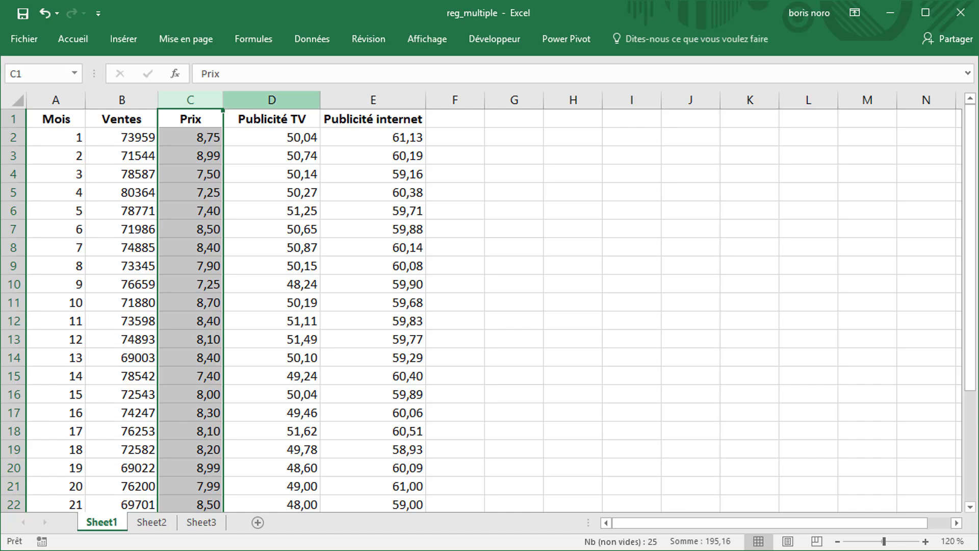
pyautogui.click(272, 119)
pyautogui.hotkey('ctrl', 'shift', 'Down')
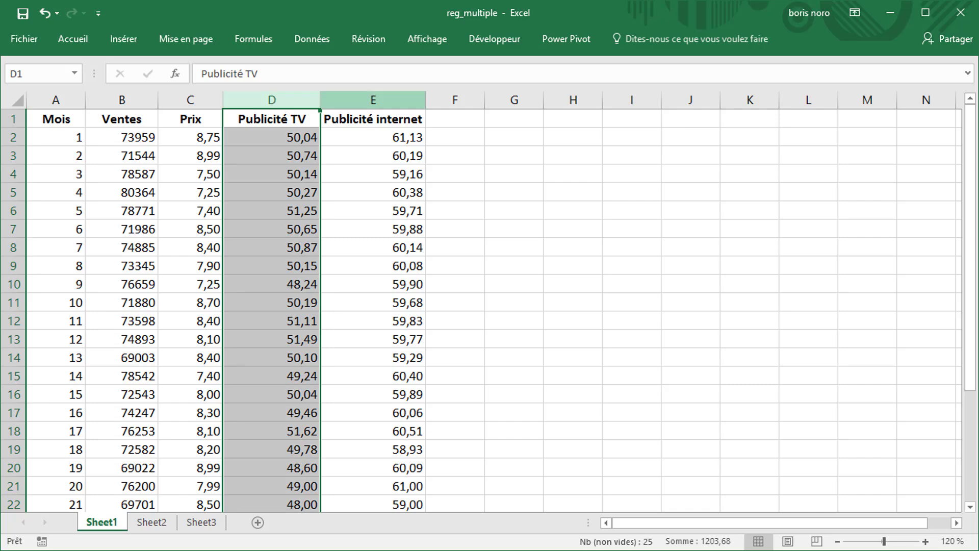
pyautogui.click(373, 100)
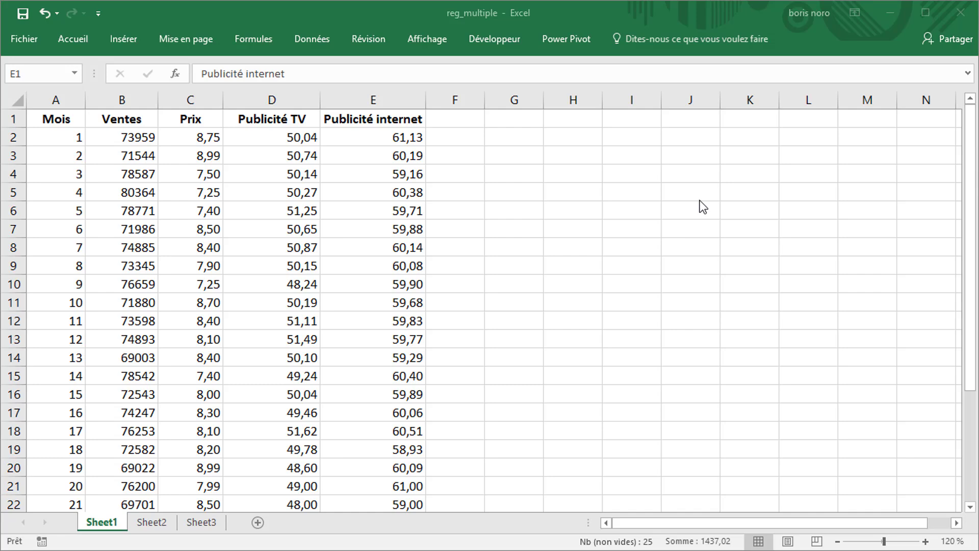
pyautogui.click(507, 135)
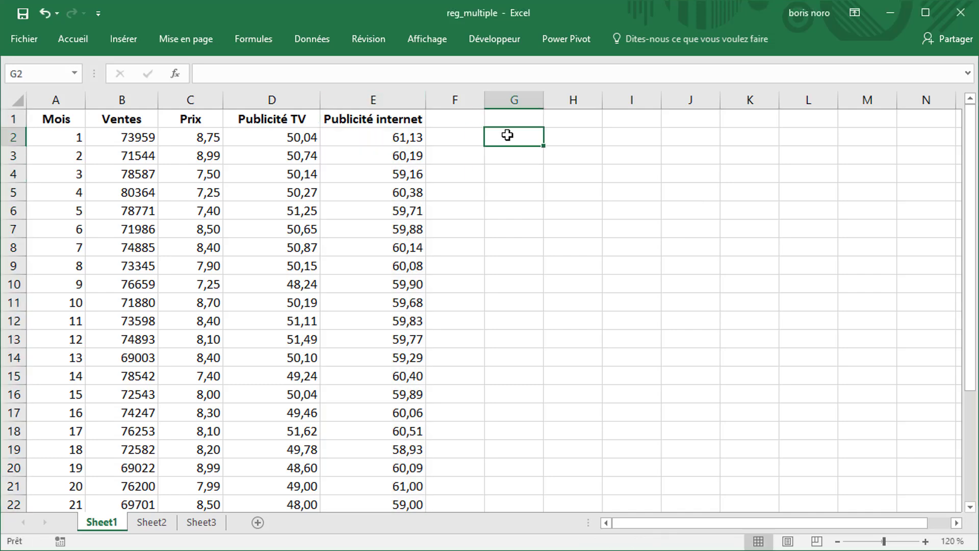
# Select the whole Ventes column, then the Prix through Publicité internet columns
pyautogui.scroll(-1, 441, 157)
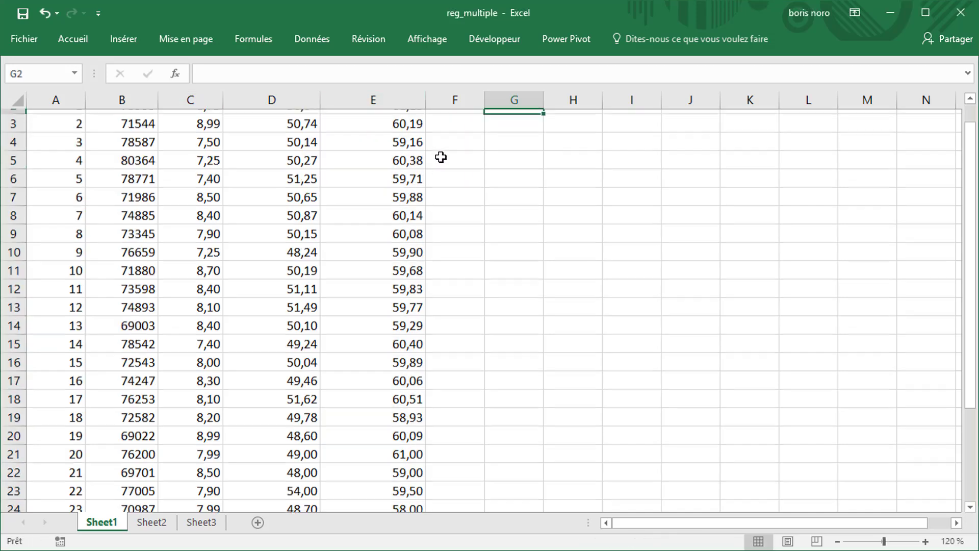
pyautogui.scroll(-3, 441, 157)
pyautogui.scroll(4, 439, 157)
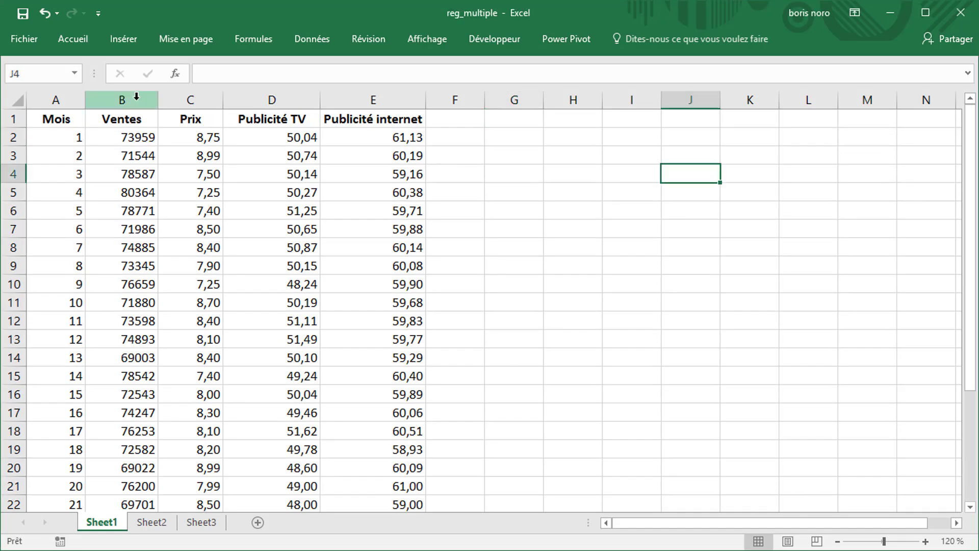
pyautogui.click(136, 99)
pyautogui.moveTo(178, 98); pyautogui.dragTo(339, 104)
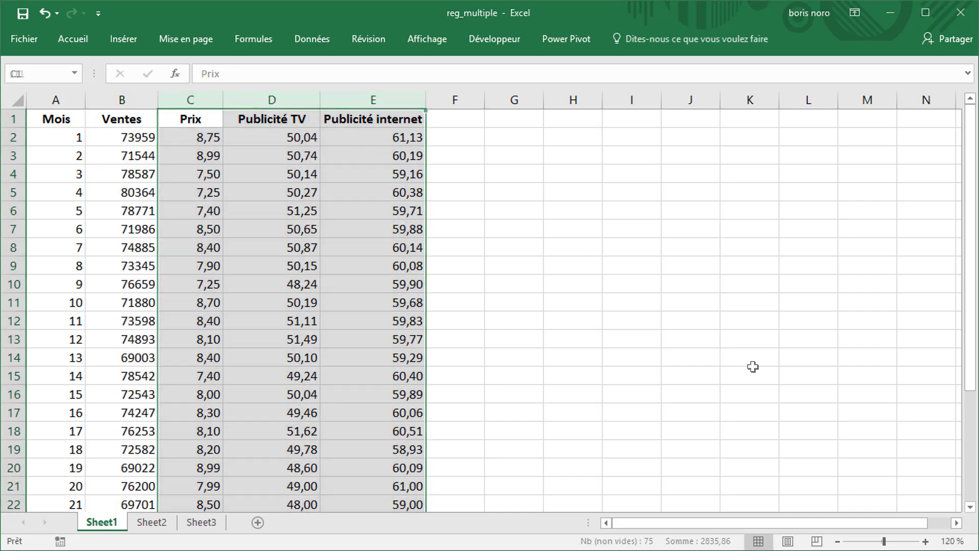
pyautogui.click(691, 301)
# Start Régression linéaire with Y range $B$1:$B$25 and X range $C$1:$E$25
pyautogui.click(312, 38)
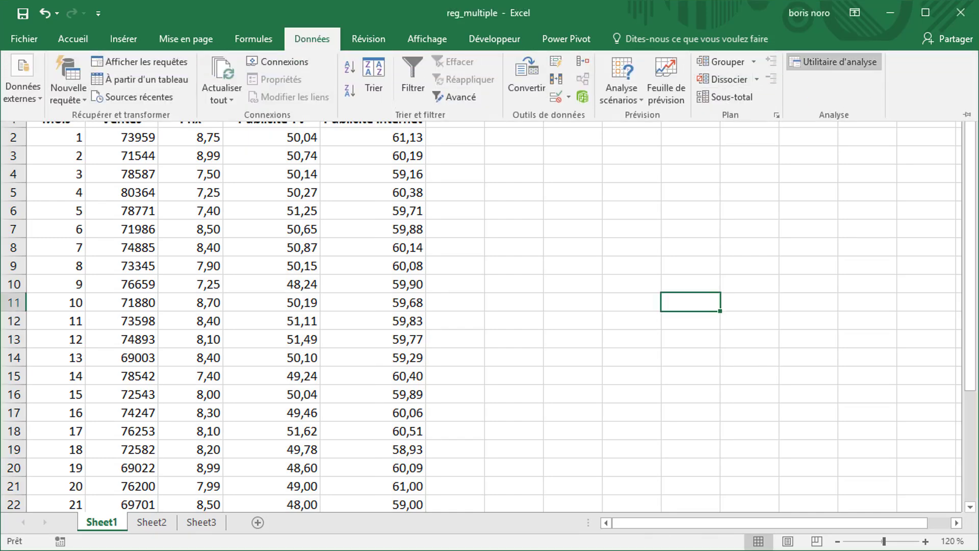
pyautogui.click(834, 62)
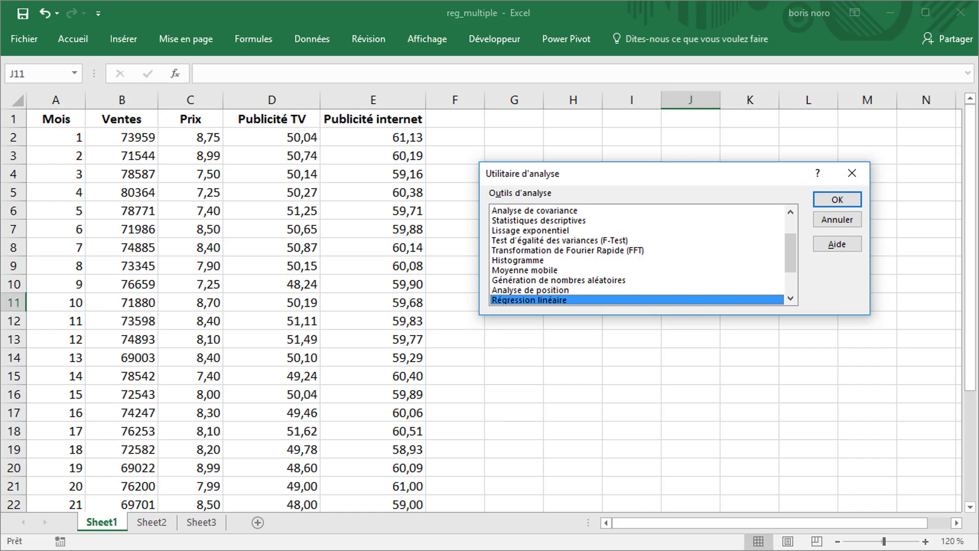
pyautogui.click(837, 199)
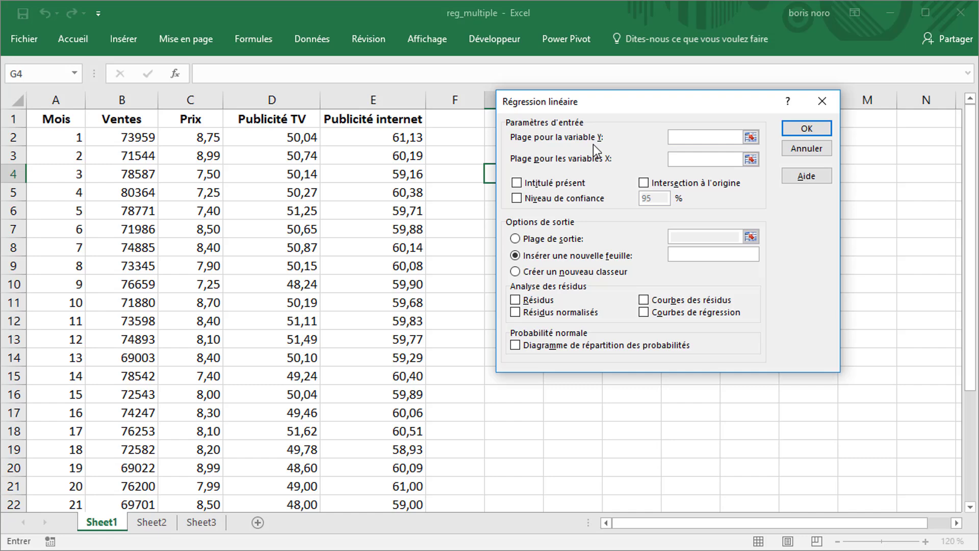
pyautogui.click(749, 136)
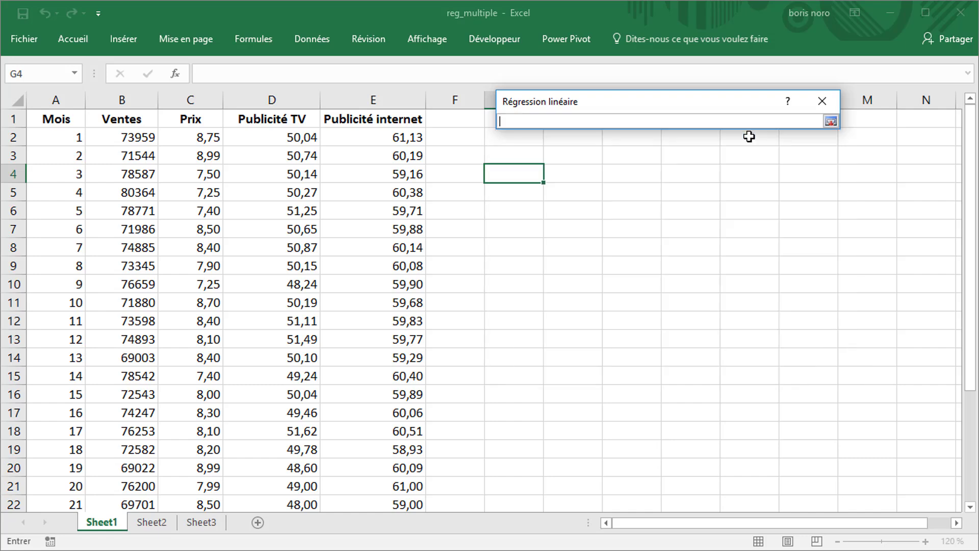
pyautogui.moveTo(136, 120)
pyautogui.mouseDown()
pyautogui.moveTo(127, 525)
pyautogui.moveTo(136, 467)
pyautogui.mouseUp()
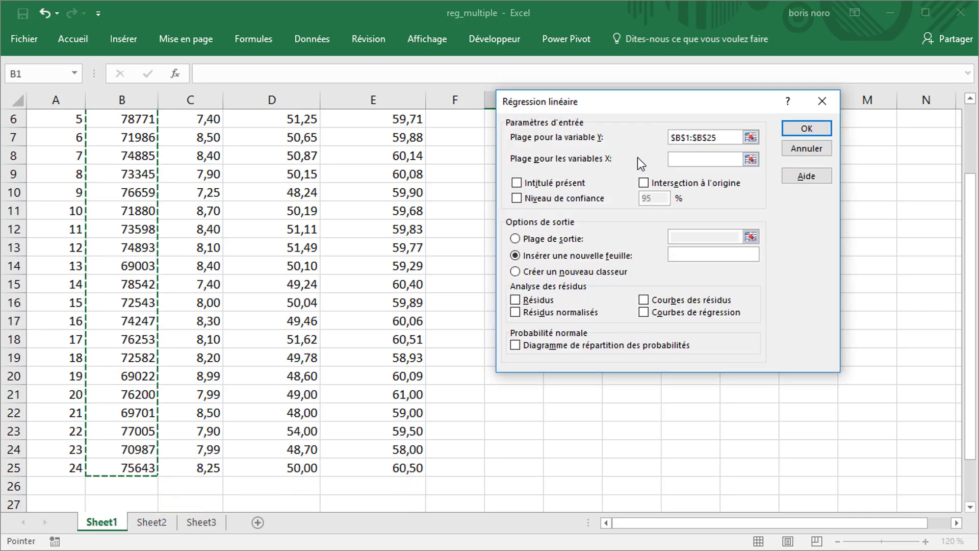
pyautogui.click(749, 159)
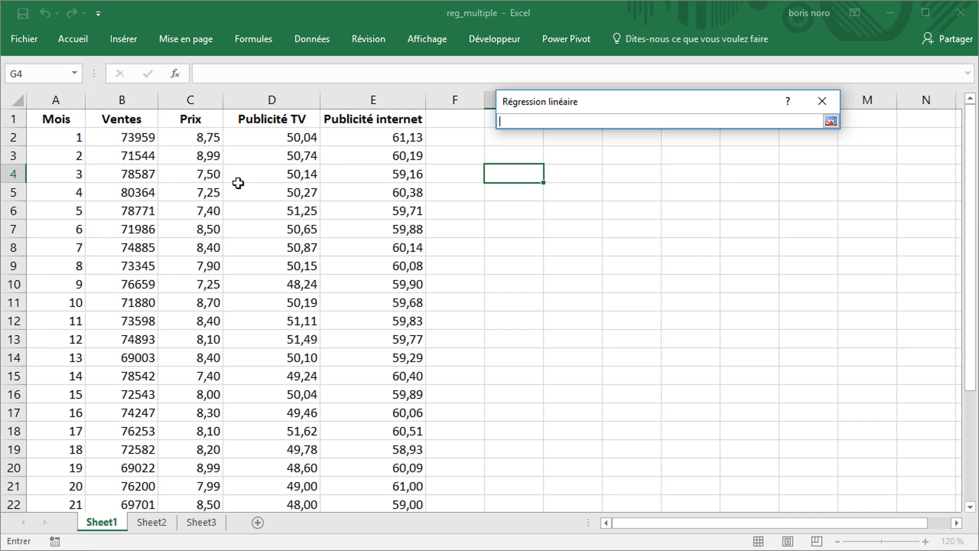
pyautogui.click(181, 118)
pyautogui.moveTo(181, 118); pyautogui.dragTo(316, 236)
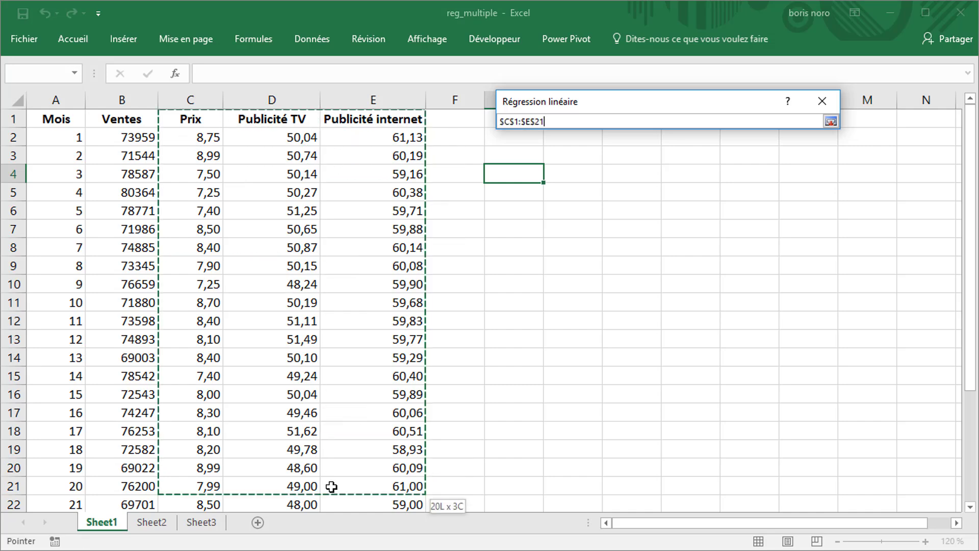
pyautogui.moveTo(316, 236); pyautogui.dragTo(337, 466)
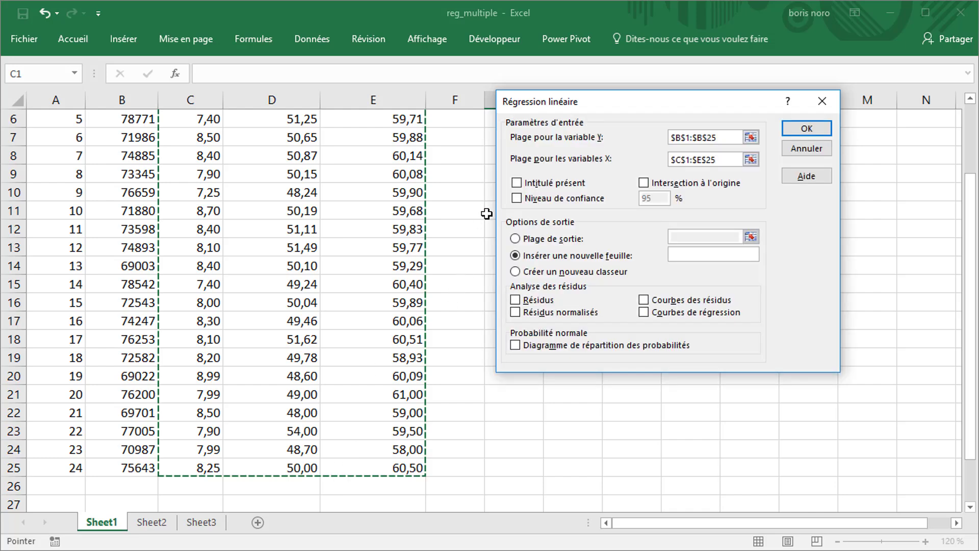
# Tick Intitulé présent and Niveau de confiance, output to $G$4, and run the regression
pyautogui.click(517, 184)
pyautogui.click(520, 185)
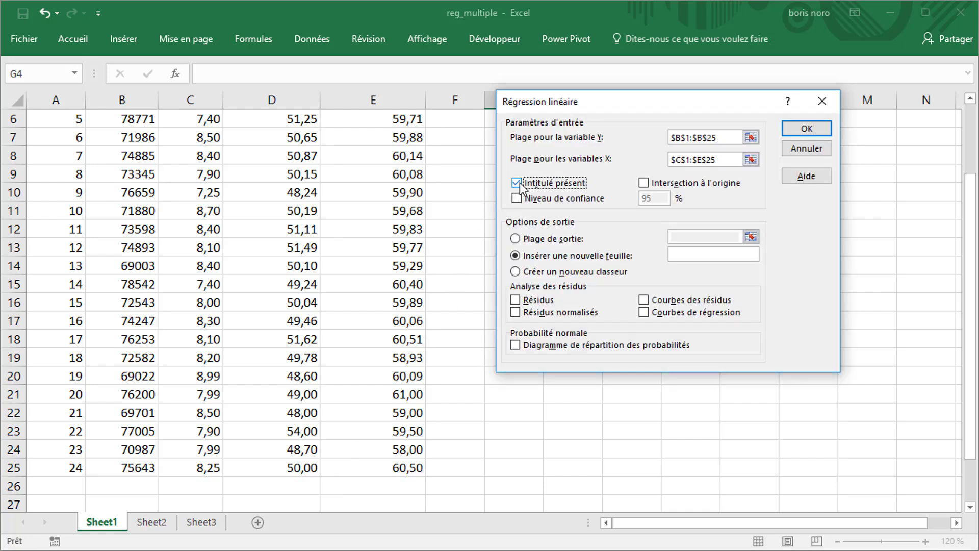
pyautogui.click(519, 198)
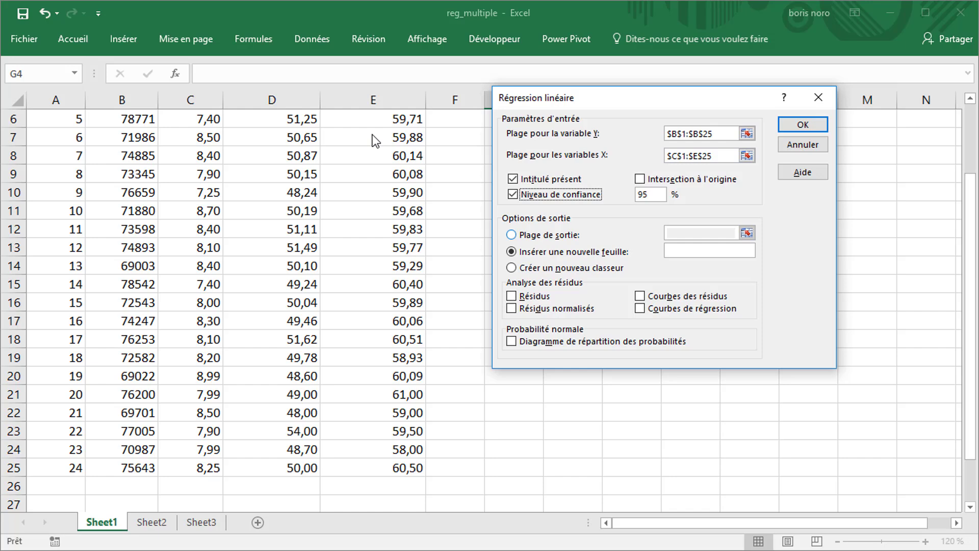
pyautogui.click(511, 234)
pyautogui.click(747, 233)
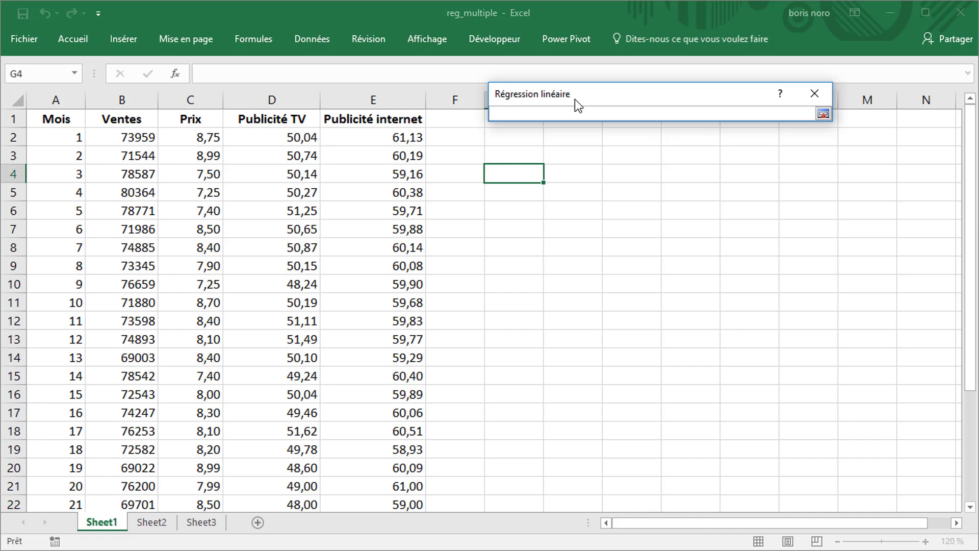
pyautogui.click(520, 177)
pyautogui.press('Return')
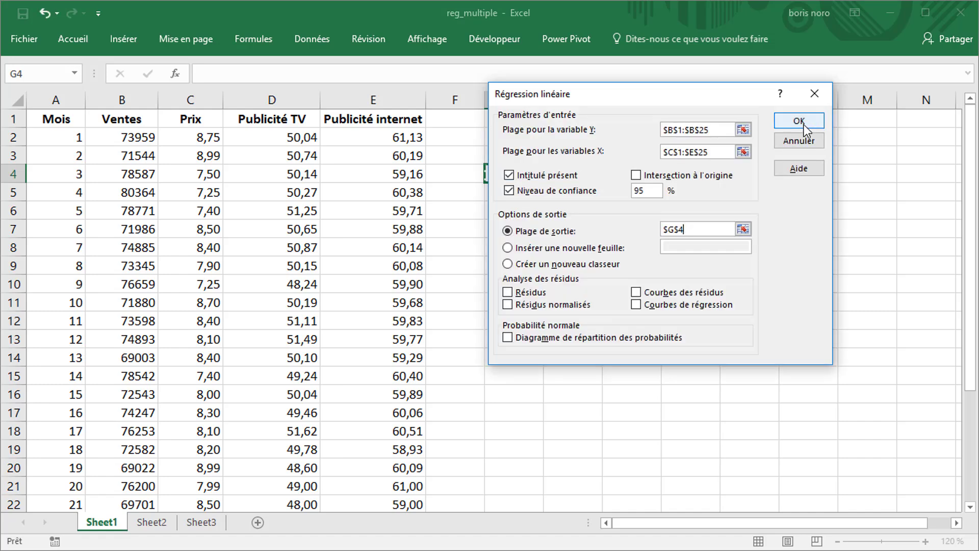
pyautogui.click(799, 121)
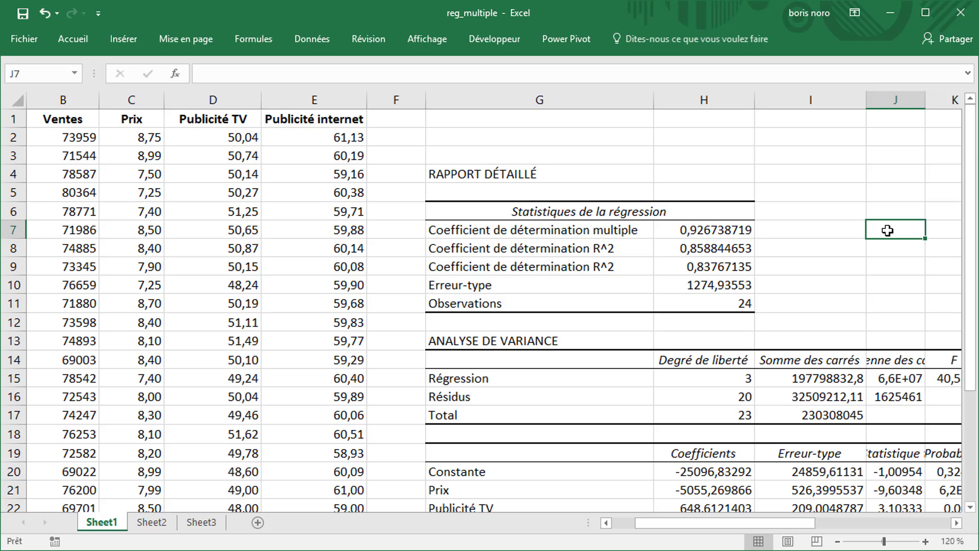
# Fill the determination coefficients and coefficients H21:H23 in yellow
pyautogui.moveTo(725, 230); pyautogui.dragTo(725, 266)
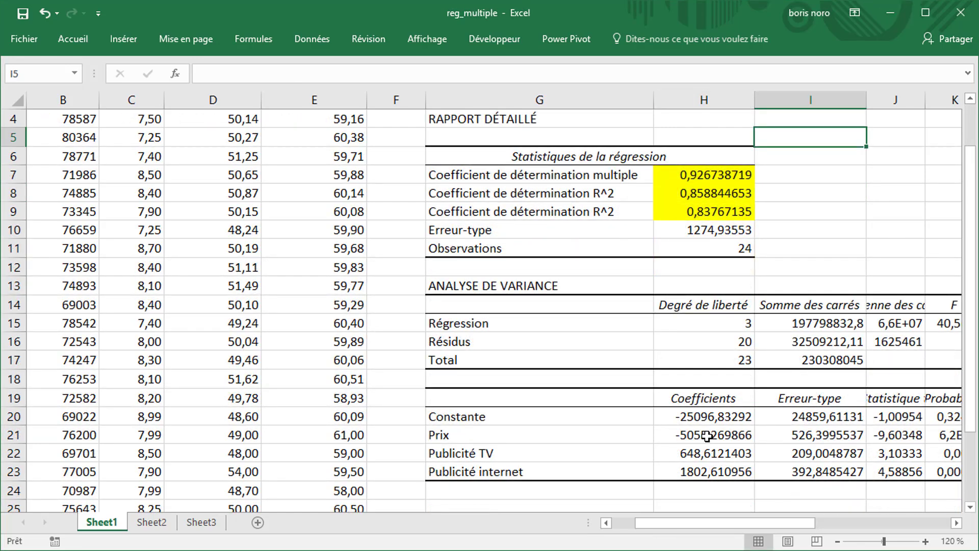
pyautogui.moveTo(708, 436); pyautogui.dragTo(710, 468)
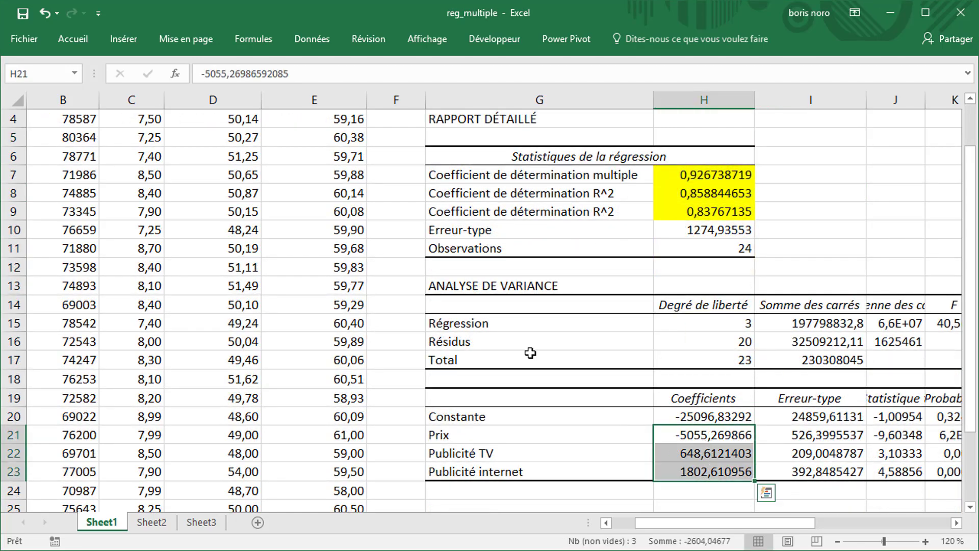
pyautogui.press('F4')
# Review the Prix, Publicité TV and Publicité internet labels and their full coefficient values
pyautogui.click(491, 436)
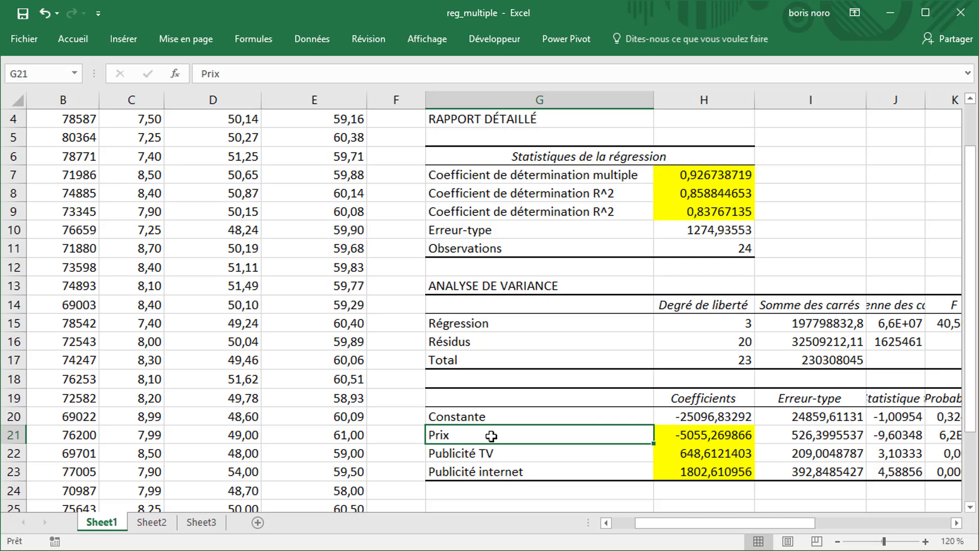
pyautogui.click(663, 434)
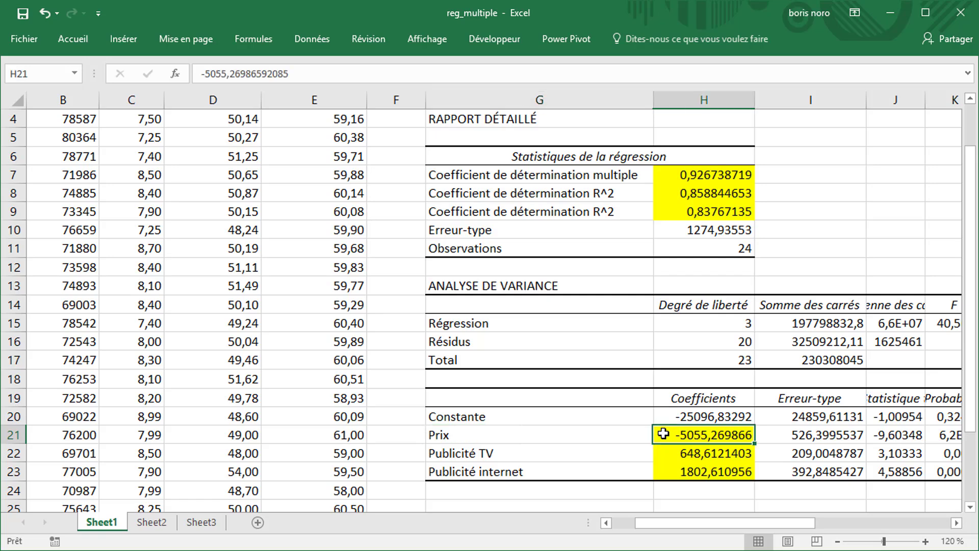
pyautogui.click(516, 453)
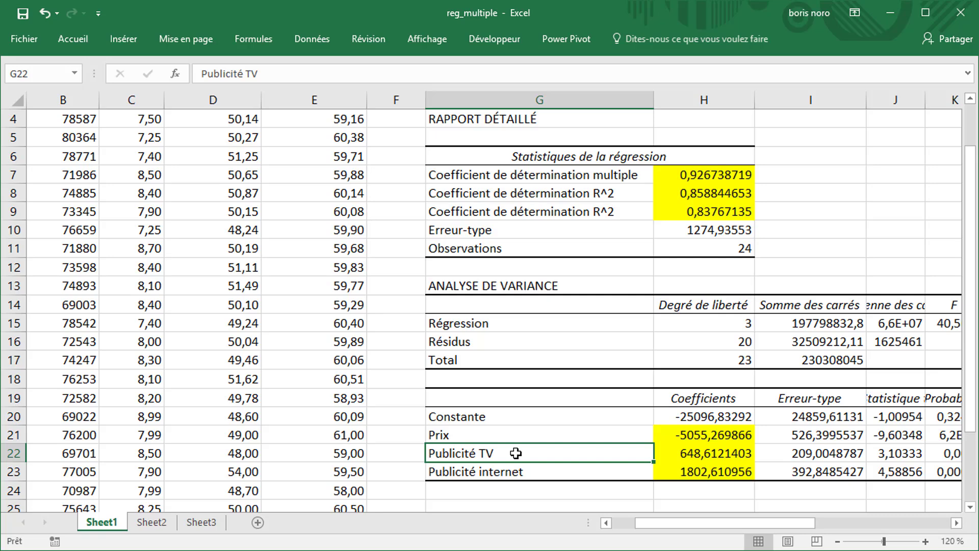
pyautogui.click(669, 455)
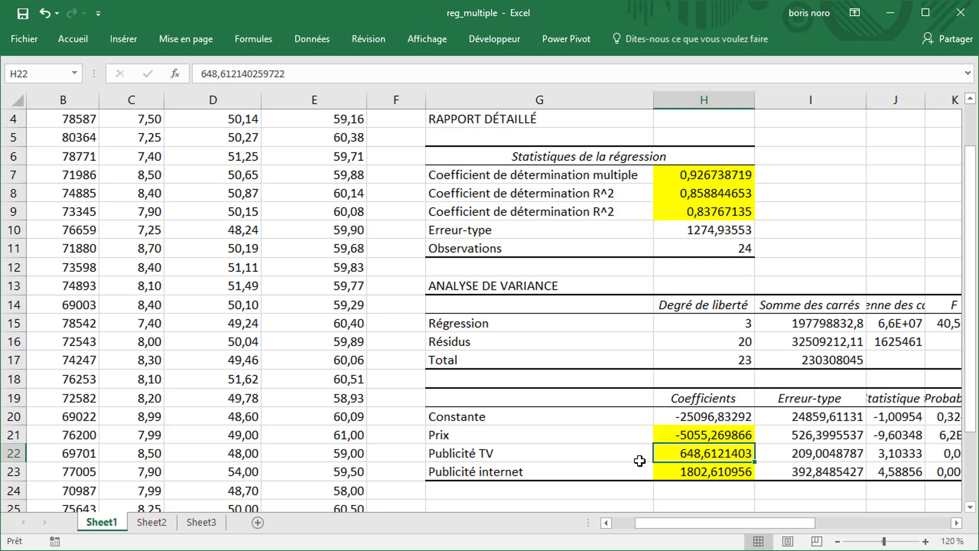
pyautogui.click(527, 475)
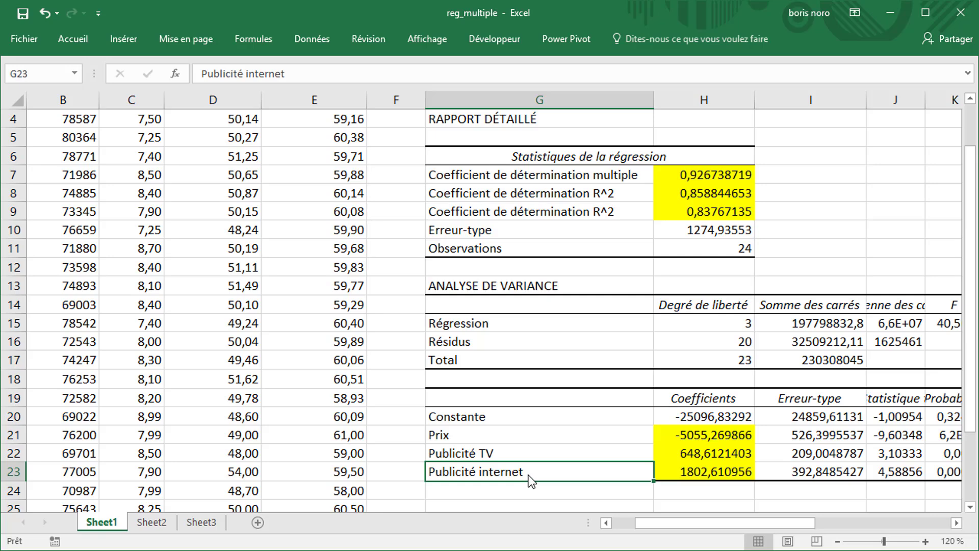
pyautogui.press('Right')
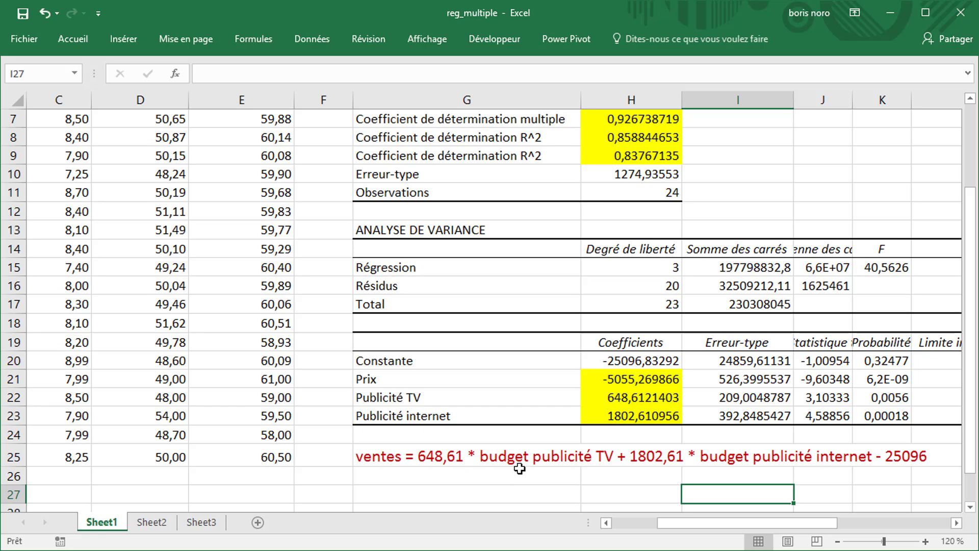
pyautogui.click(617, 399)
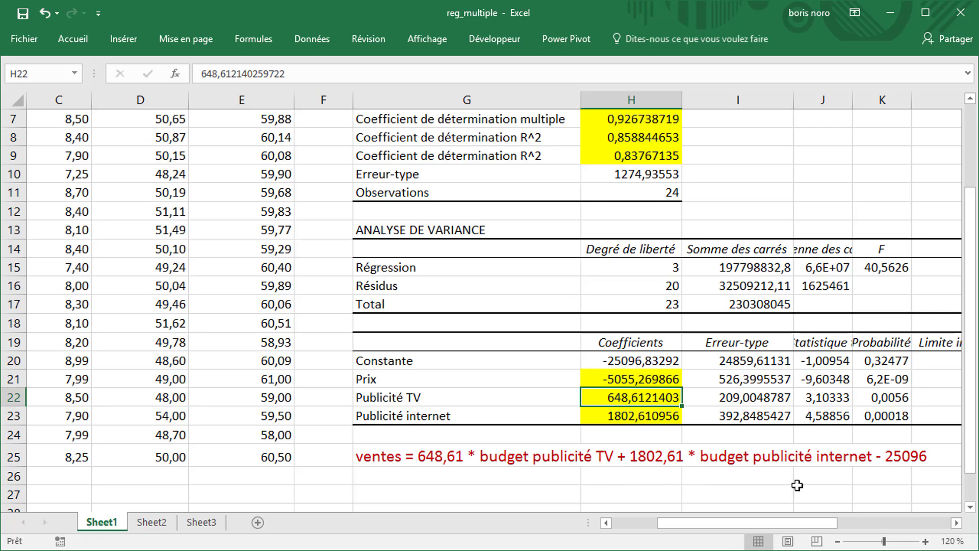
pyautogui.click(656, 409)
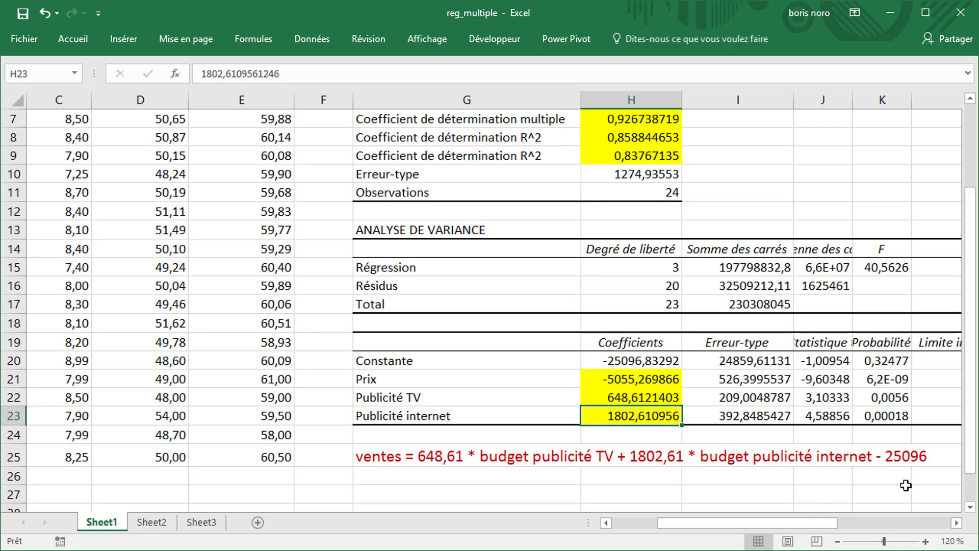
pyautogui.click(647, 362)
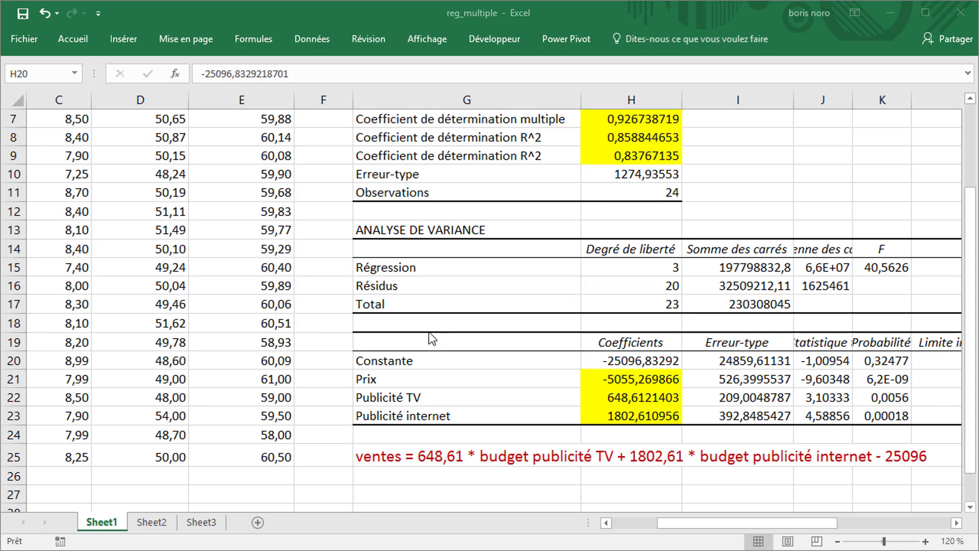
pyautogui.scroll(2, 325, 298)
# Begin F2's formula with =C2*H21+D2* for the Prix and TV terms
pyautogui.click(337, 137)
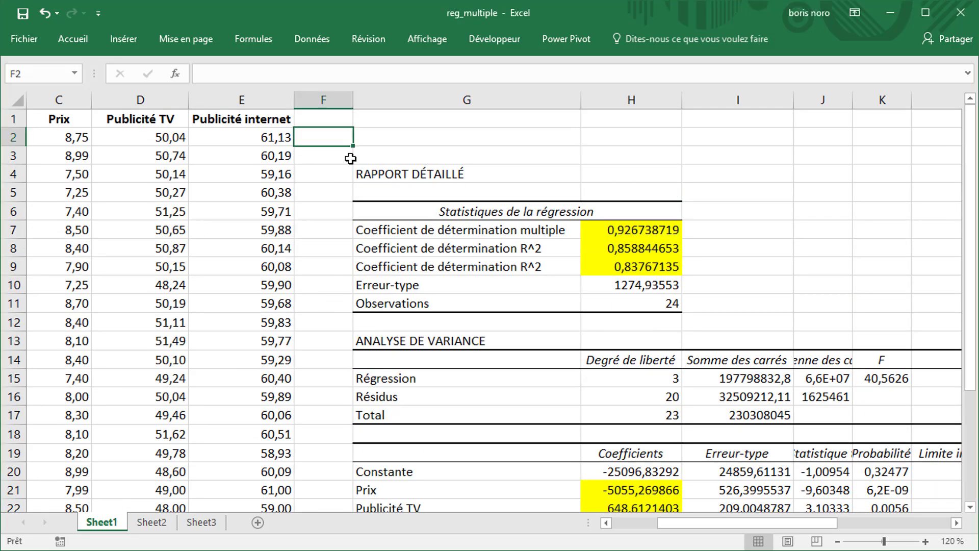
pyautogui.hscroll(-2, 351, 159)
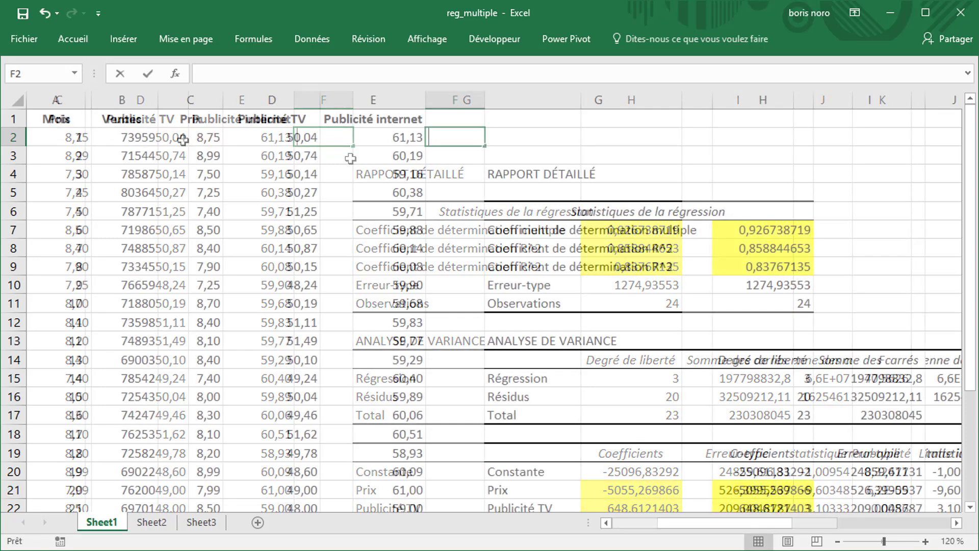
pyautogui.write('=')
pyautogui.click(183, 139)
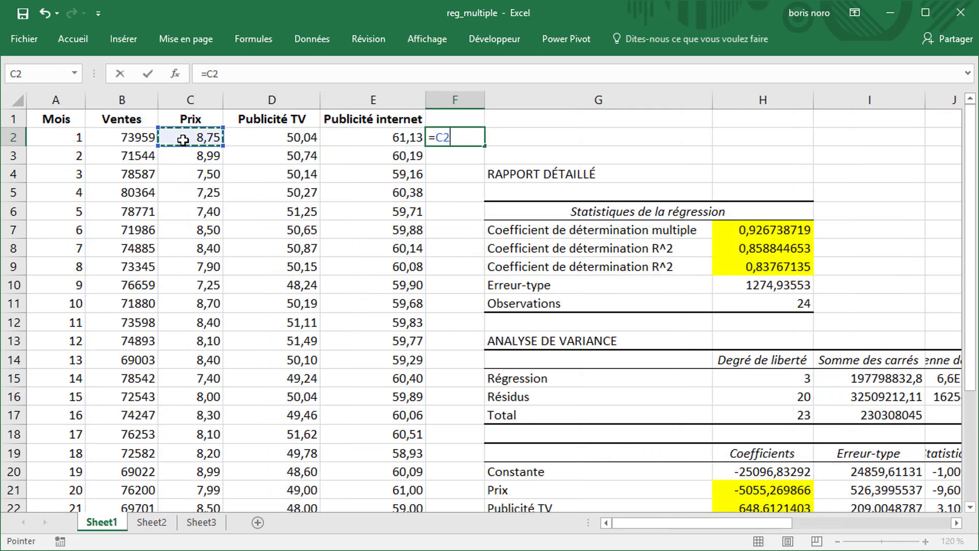
pyautogui.write('*')
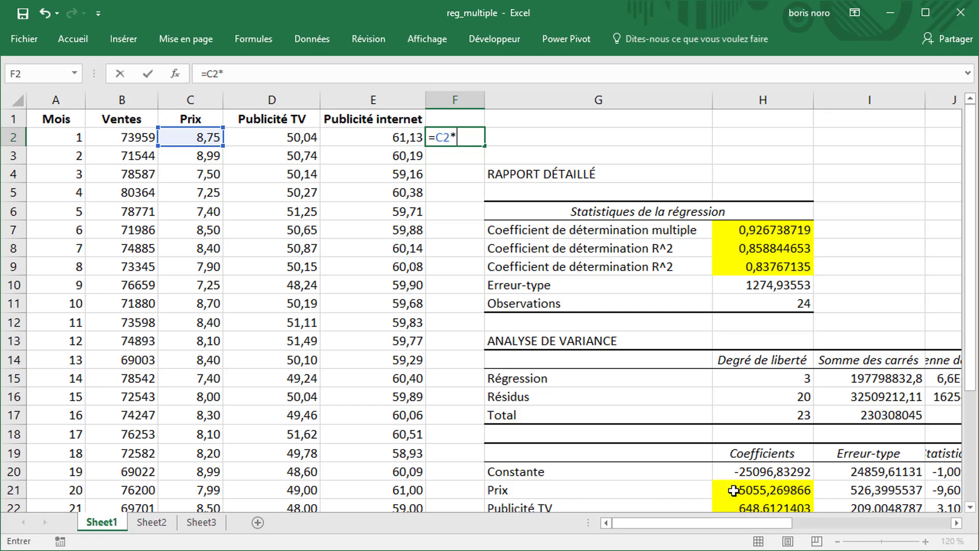
pyautogui.click(733, 491)
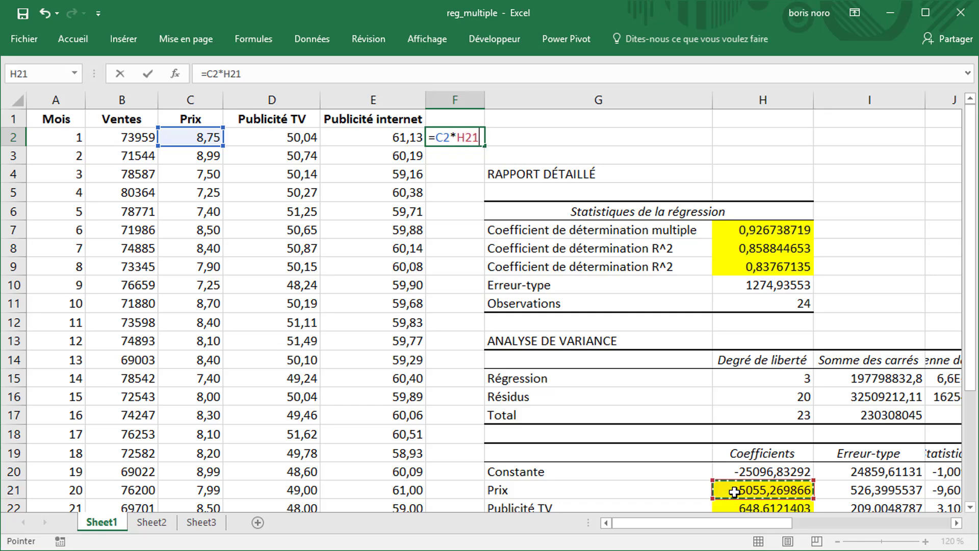
pyautogui.write('+')
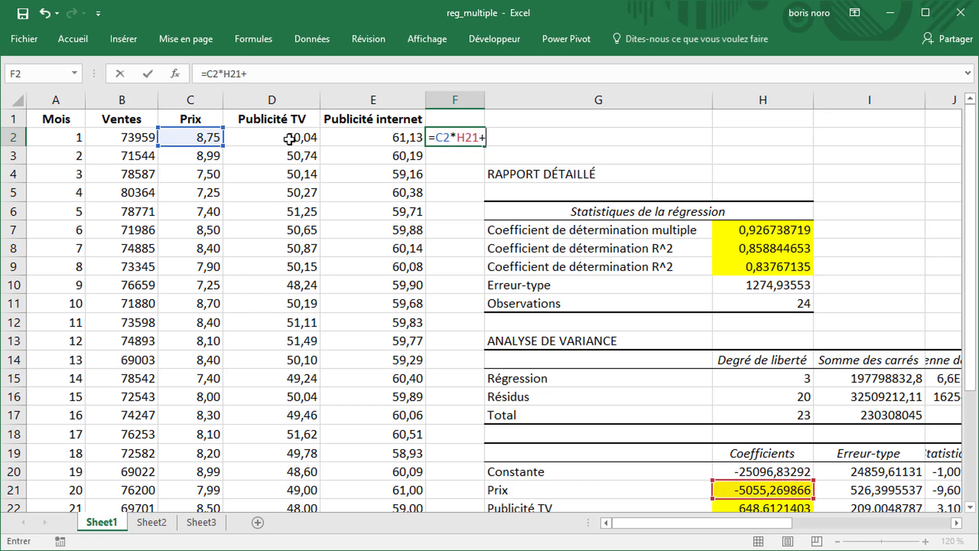
pyautogui.click(289, 138)
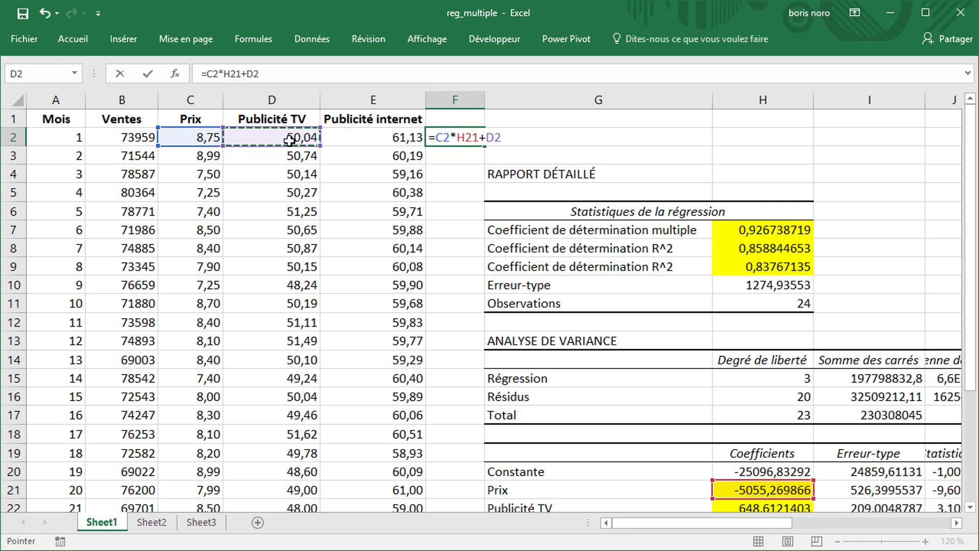
pyautogui.write('*')
# Complete it with H22+E2*H23+H20 and enter it, giving 73319,7
pyautogui.scroll(-1, 622, 260)
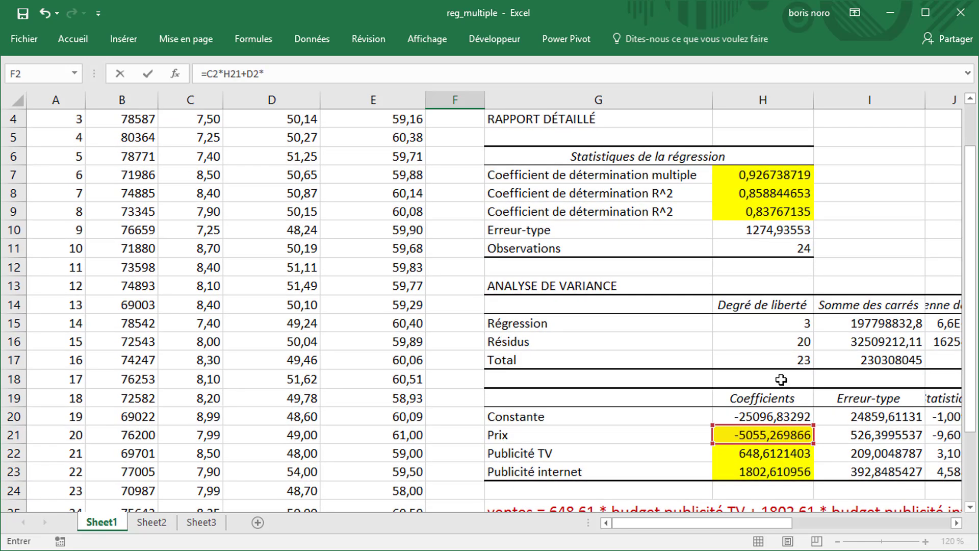
pyautogui.click(735, 454)
pyautogui.write('+')
pyautogui.scroll(1, 349, 261)
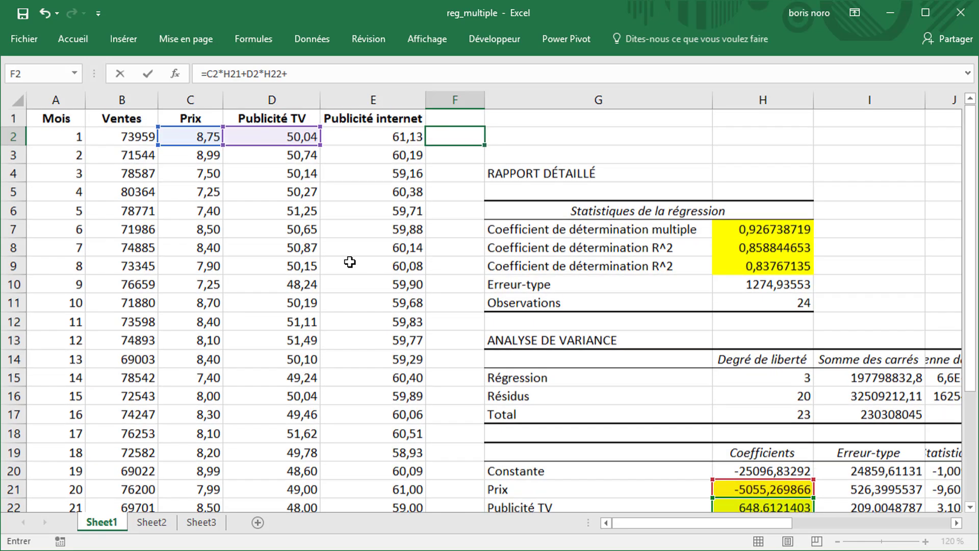
pyautogui.click(353, 138)
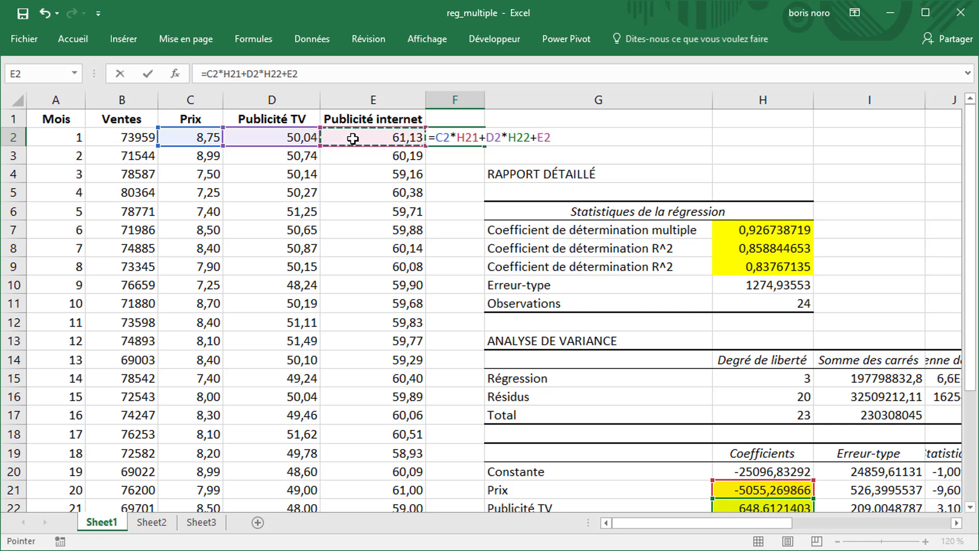
pyautogui.write('*')
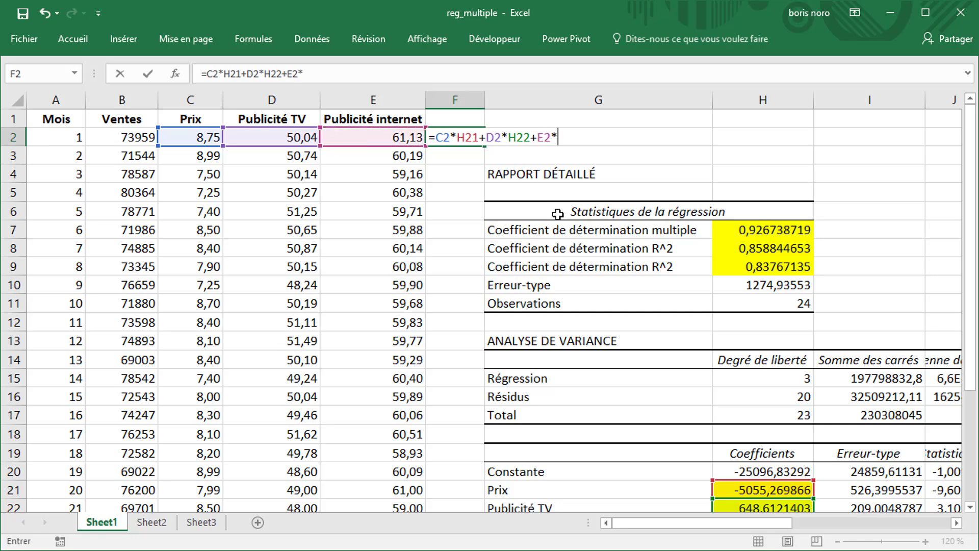
pyautogui.scroll(-1, 671, 449)
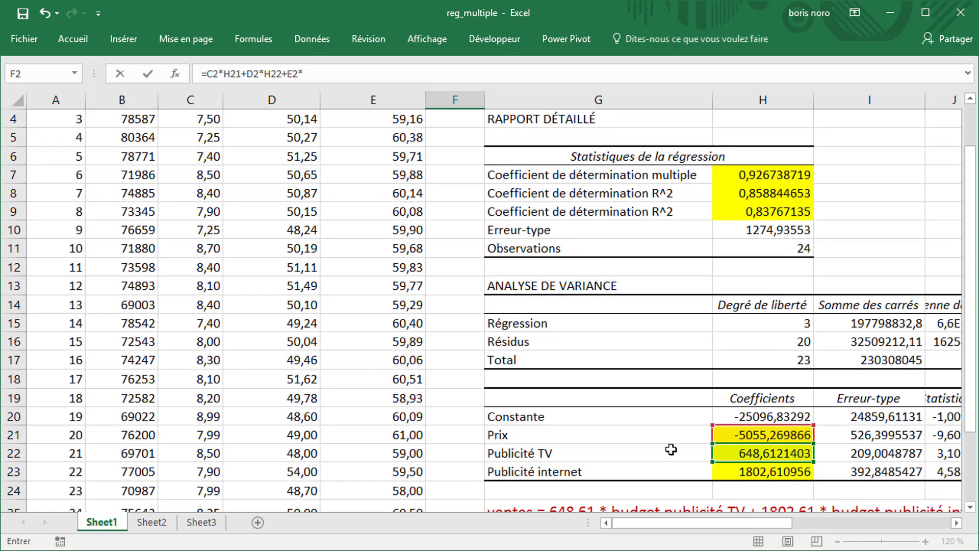
pyautogui.click(728, 471)
pyautogui.scroll(1, 673, 478)
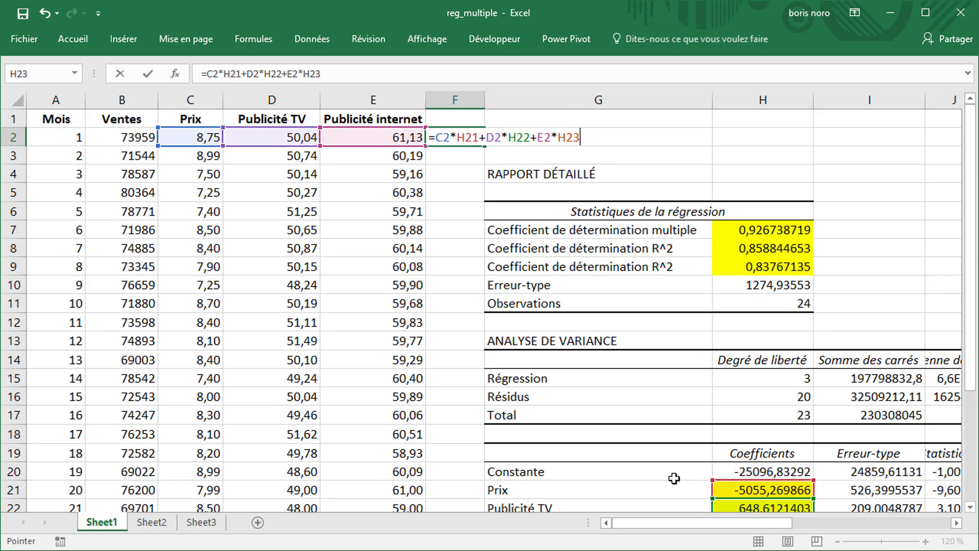
pyautogui.click(356, 73)
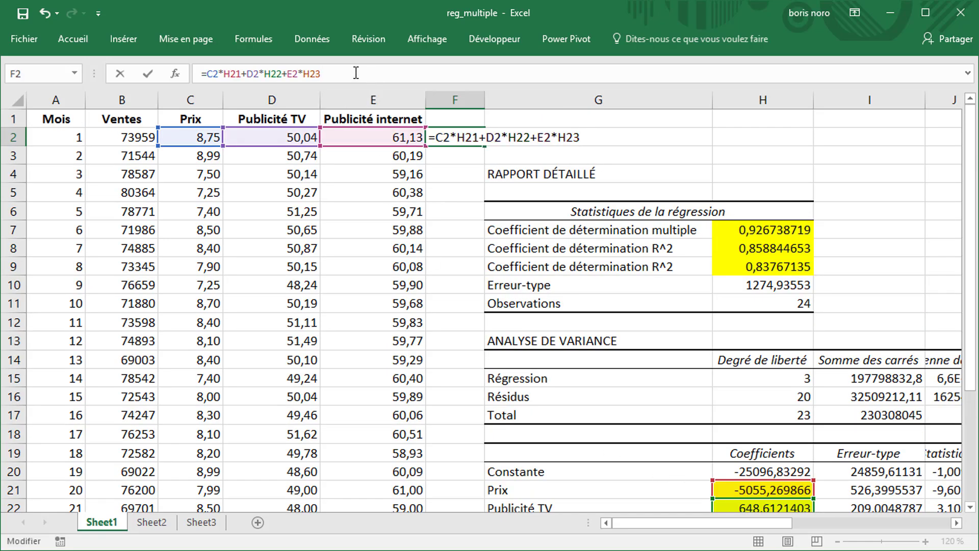
pyautogui.write('+')
pyautogui.click(735, 470)
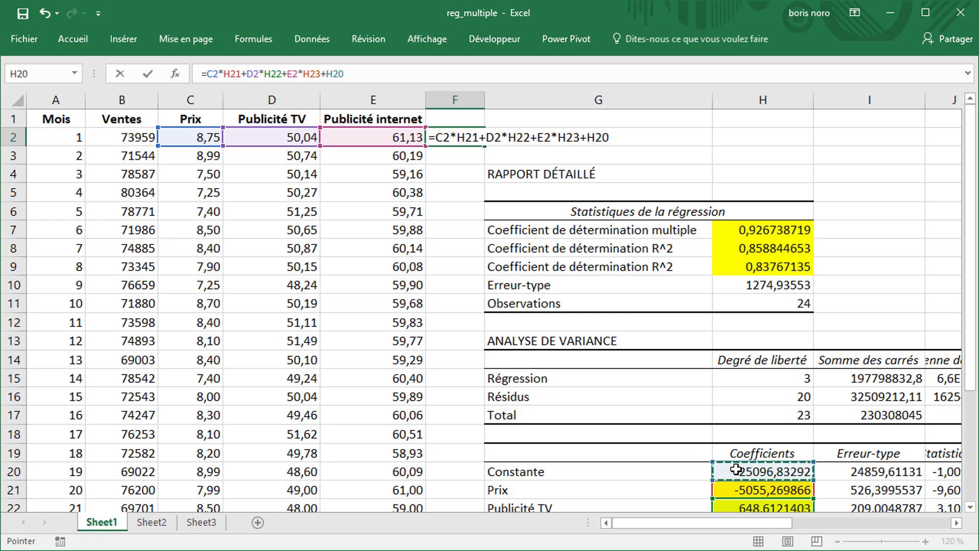
pyautogui.press('Return')
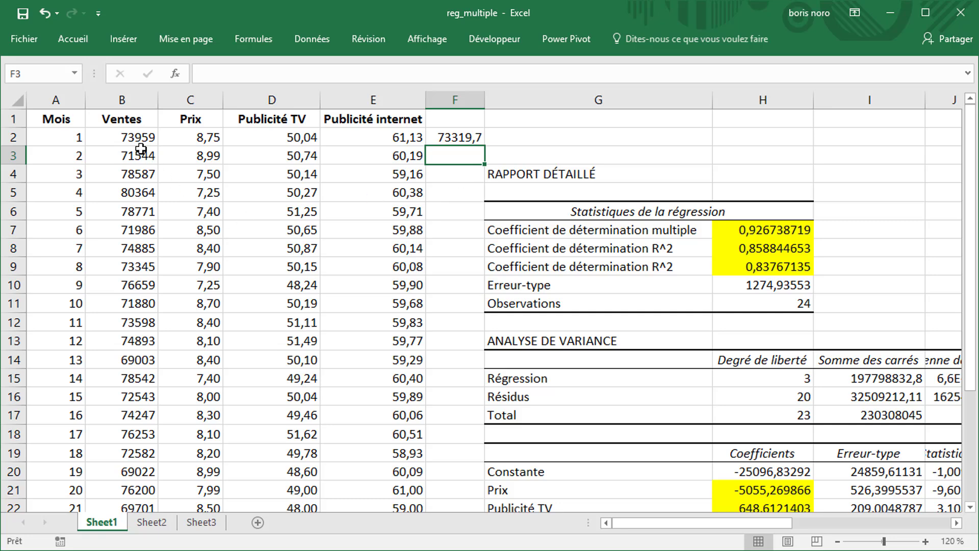
# Make H21, H22, H23 and H20 absolute in F2's formula using F4
pyautogui.click(451, 136)
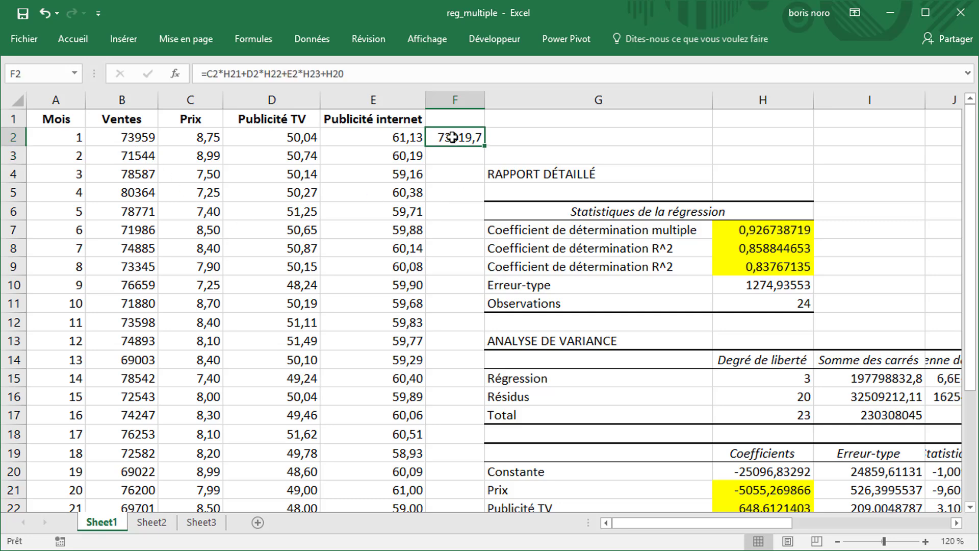
pyautogui.click(231, 75)
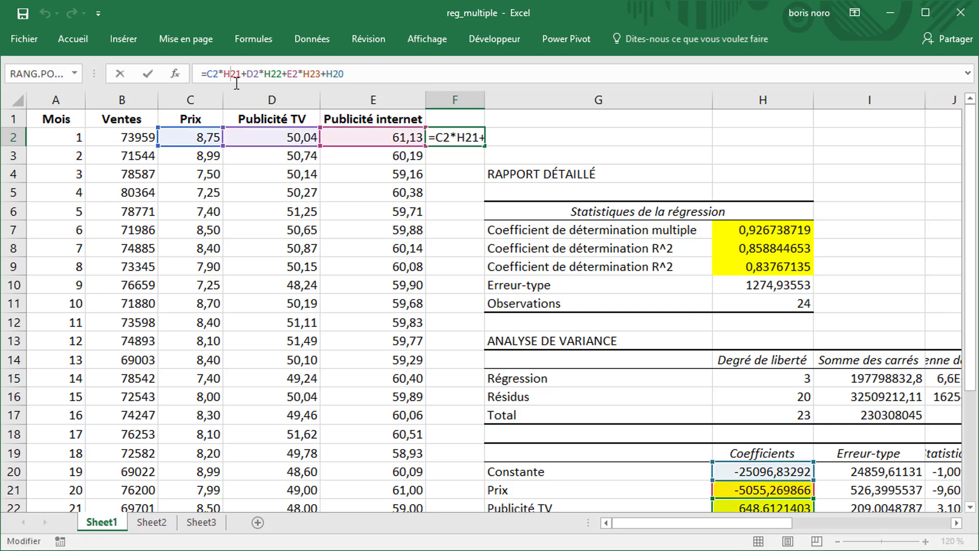
pyautogui.press('F4')
pyautogui.click(283, 75)
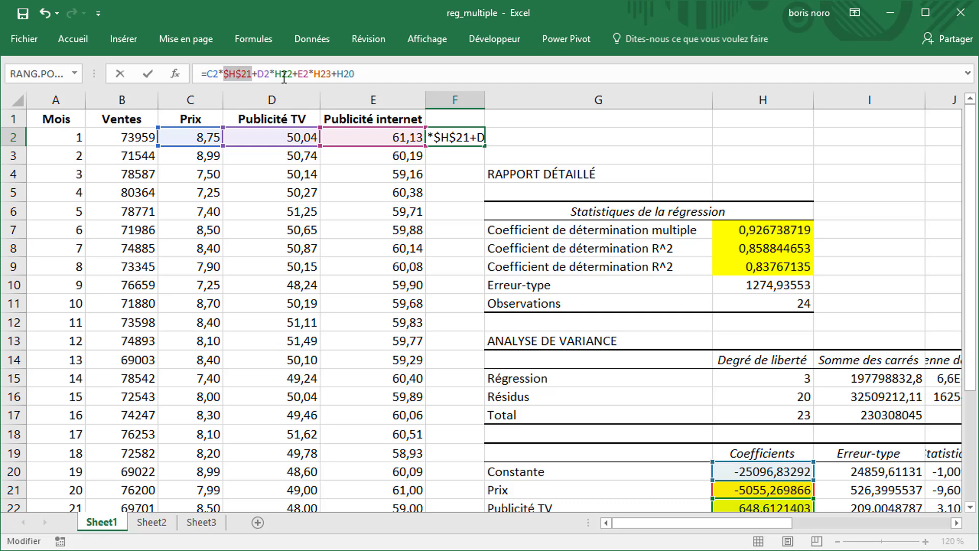
pyautogui.press('F4')
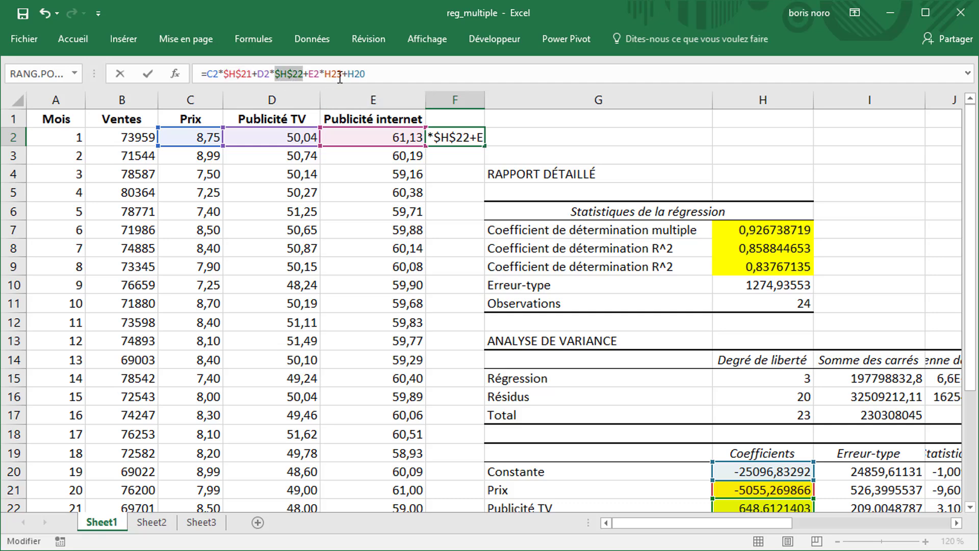
pyautogui.click(347, 74)
pyautogui.press('F4')
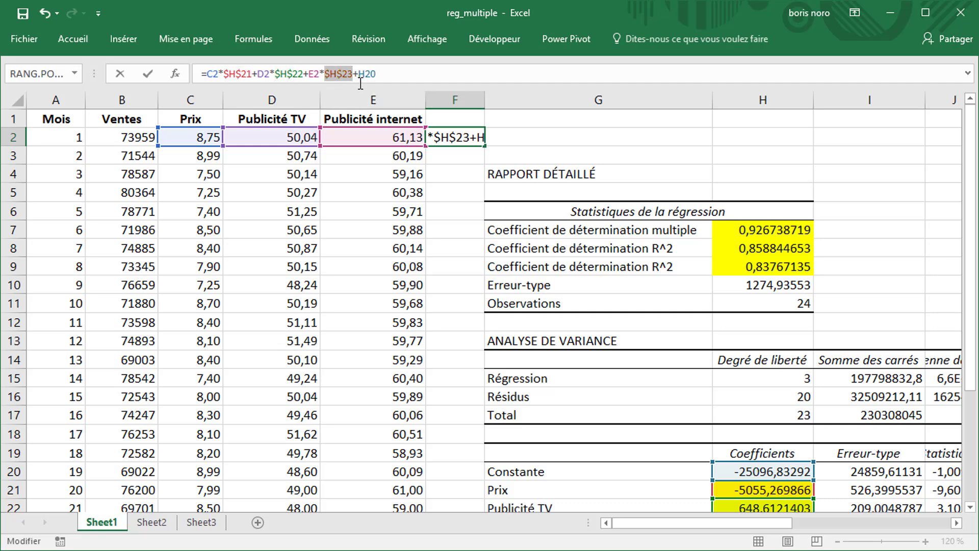
pyautogui.click(367, 74)
pyautogui.press('F4')
pyautogui.press('Return')
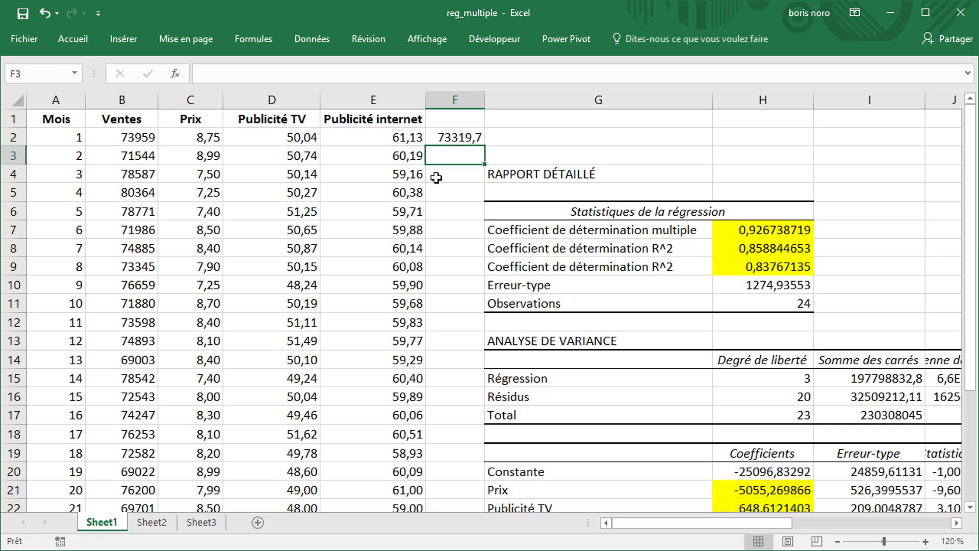
pyautogui.press('Up')
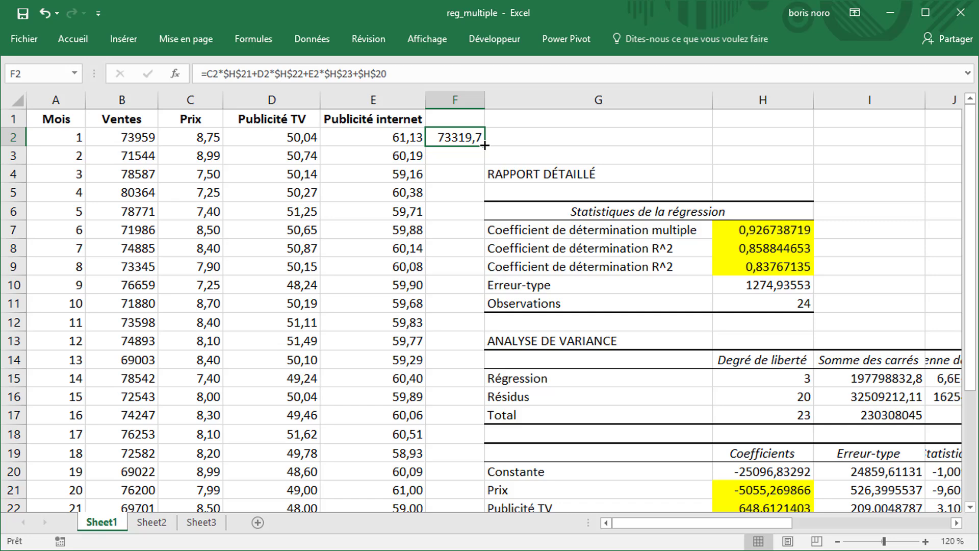
# Fill the prediction formula down column F and insert an empty column G
pyautogui.doubleClick(484, 145)
pyautogui.click(513, 99)
pyautogui.rightClick(513, 99)
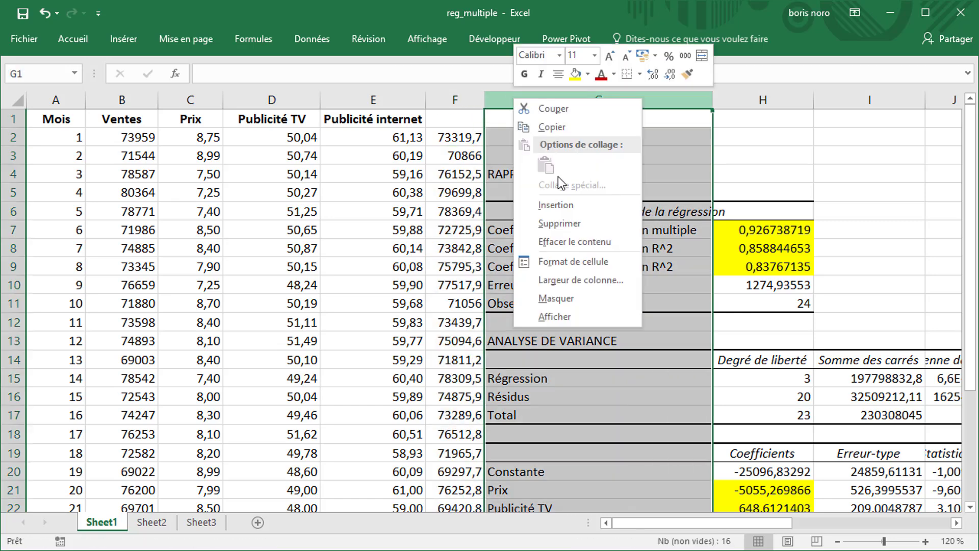
pyautogui.click(565, 206)
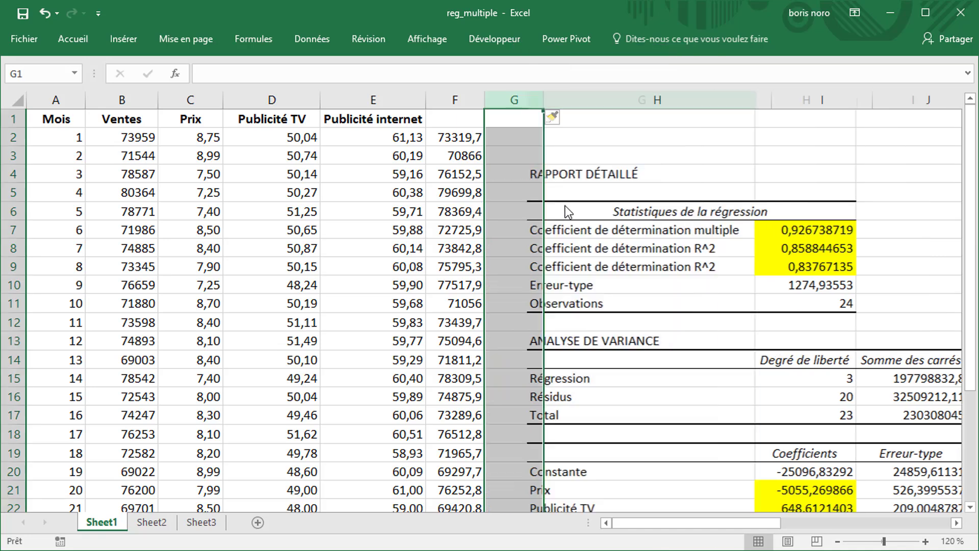
# Enter the residual formula =F2-B2 in G2
pyautogui.click(505, 144)
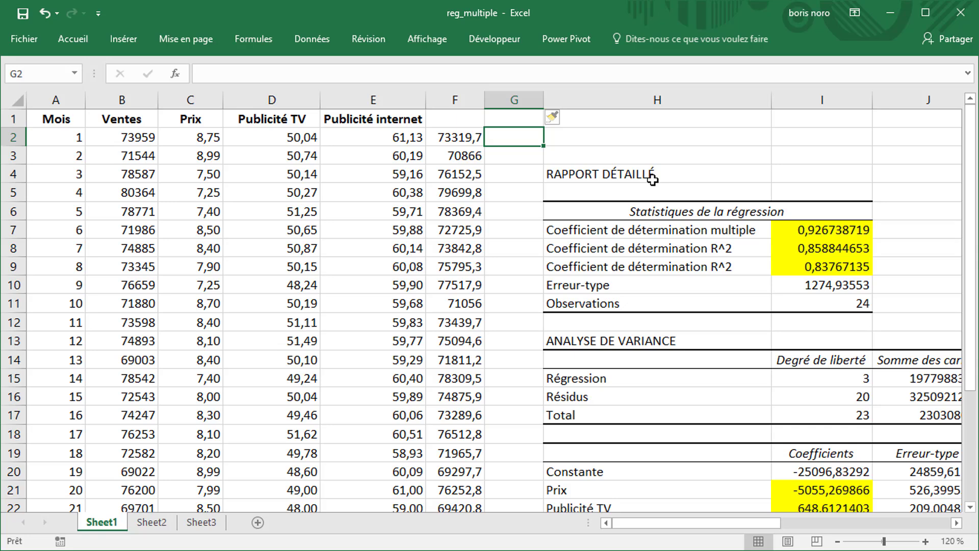
pyautogui.write('=')
pyautogui.click(462, 139)
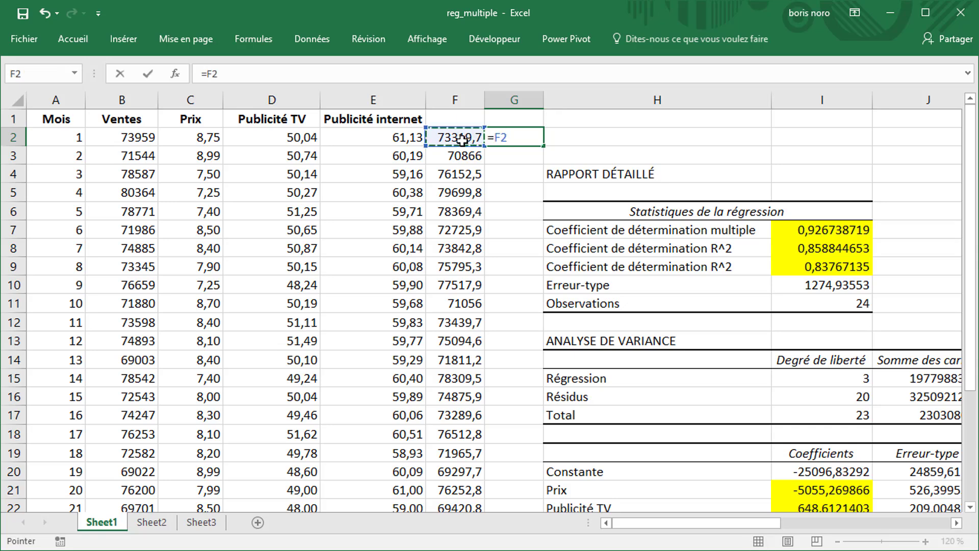
pyautogui.write('-')
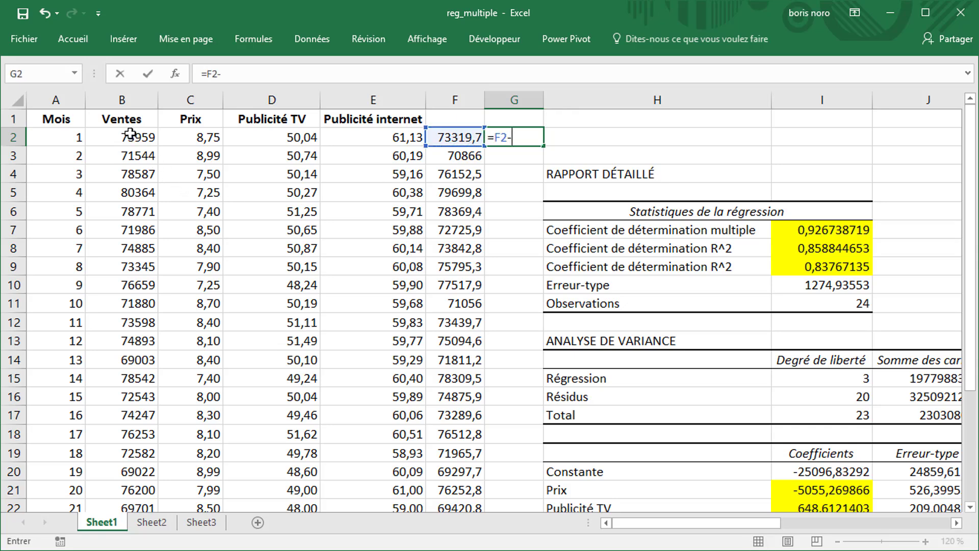
pyautogui.click(130, 134)
pyautogui.press('Return')
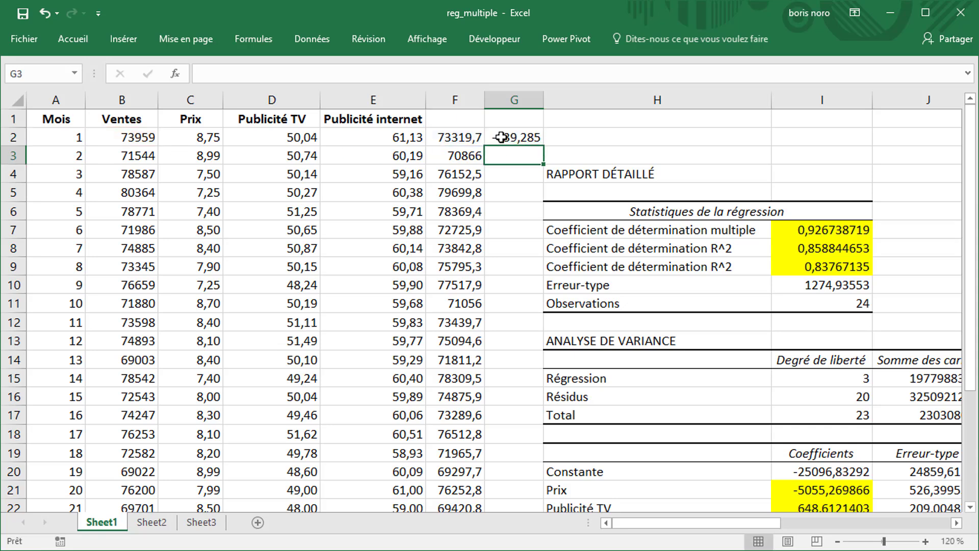
# Copy the residual formula down to G25 and scroll to check the results
pyautogui.click(501, 138)
pyautogui.doubleClick(543, 146)
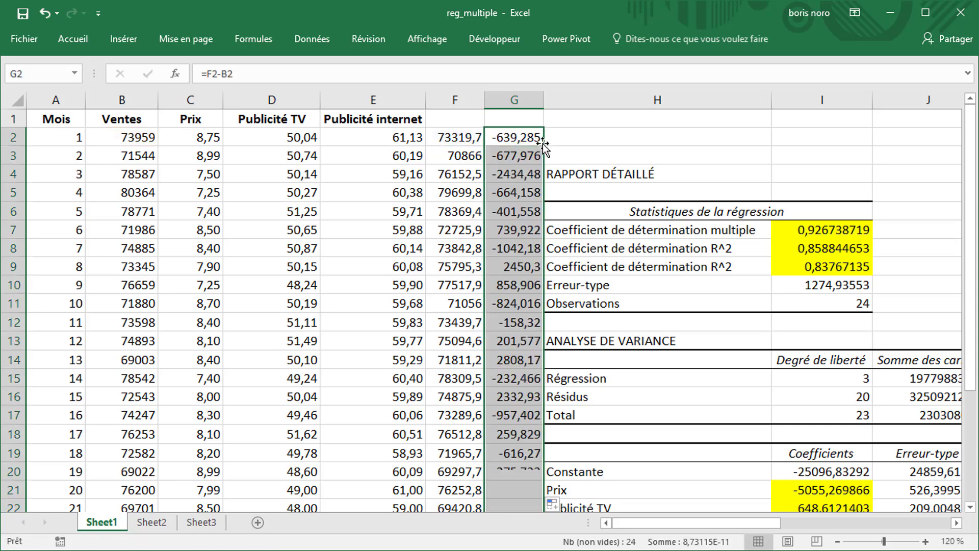
pyautogui.keyDown('ctrl'); pyautogui.click(514, 119); pyautogui.keyUp('ctrl')
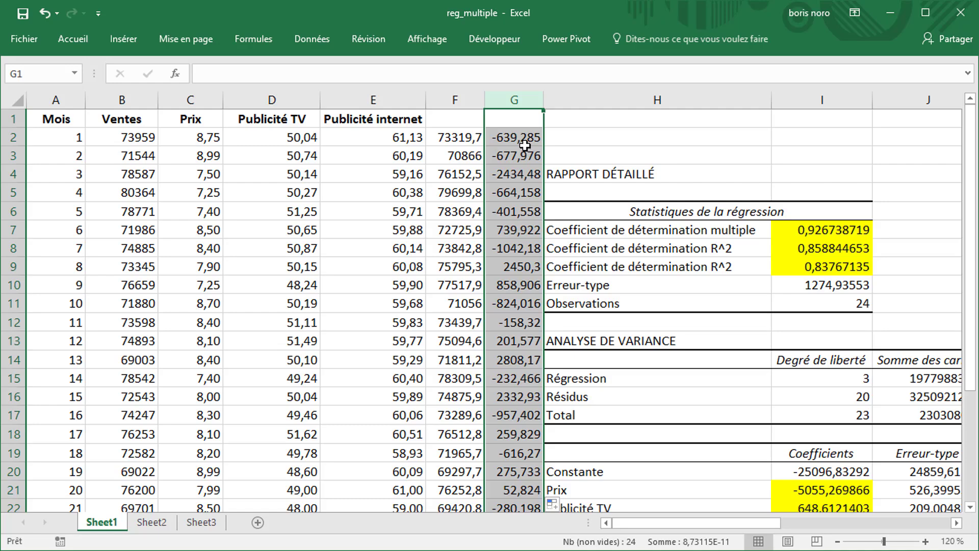
pyautogui.scroll(-1, 524, 239)
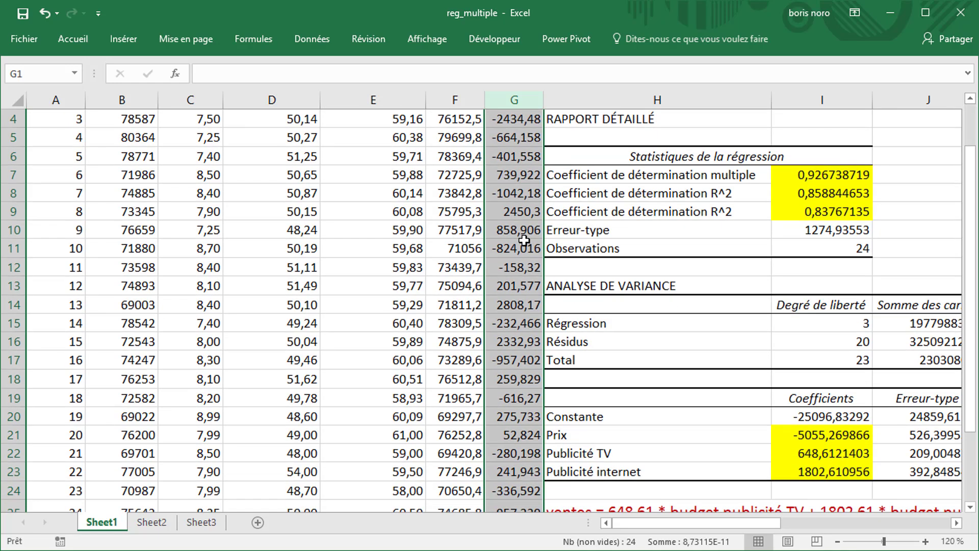
pyautogui.scroll(-1, 524, 240)
pyautogui.scroll(1, 524, 239)
pyautogui.scroll(1, 525, 239)
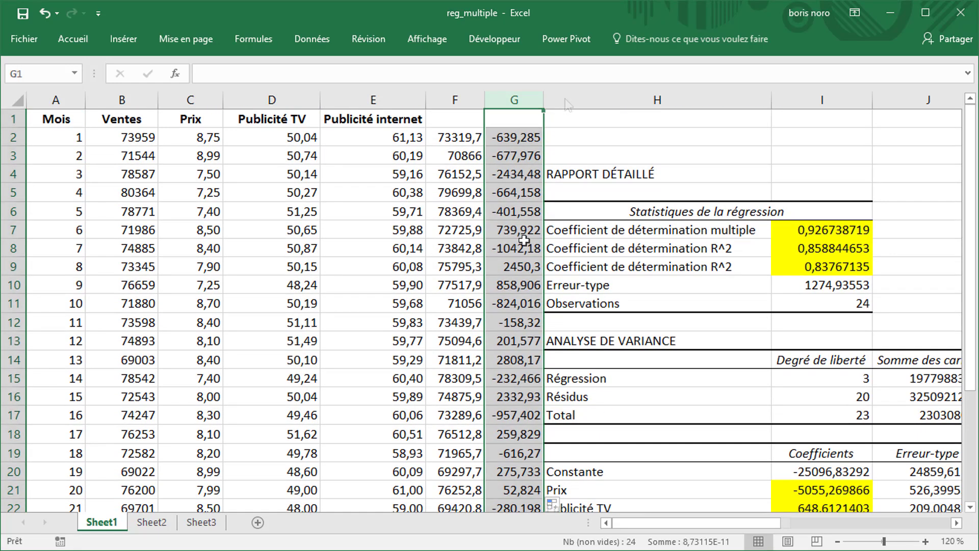
# Insert an empty column H and enter =ABS(G2) in H2
pyautogui.click(576, 100)
pyautogui.rightClick(576, 100)
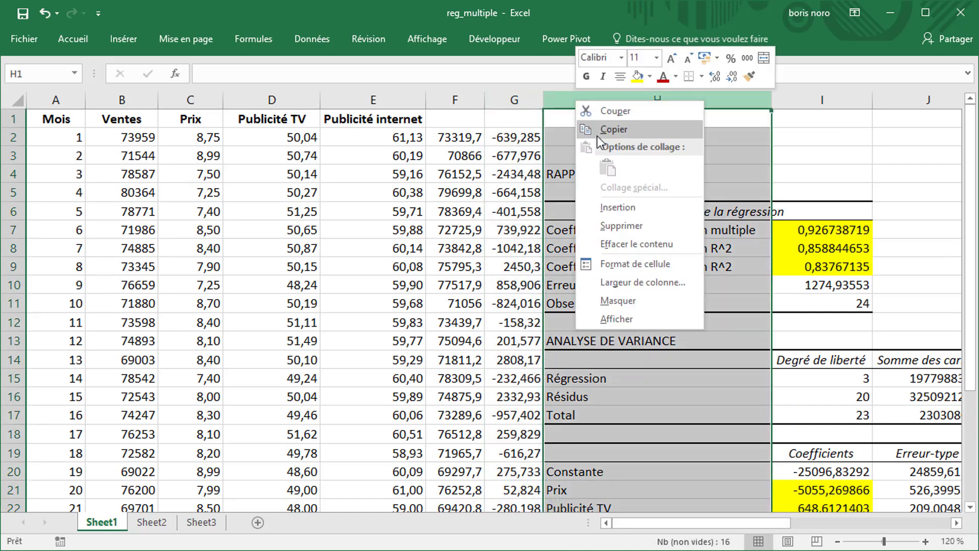
pyautogui.click(622, 207)
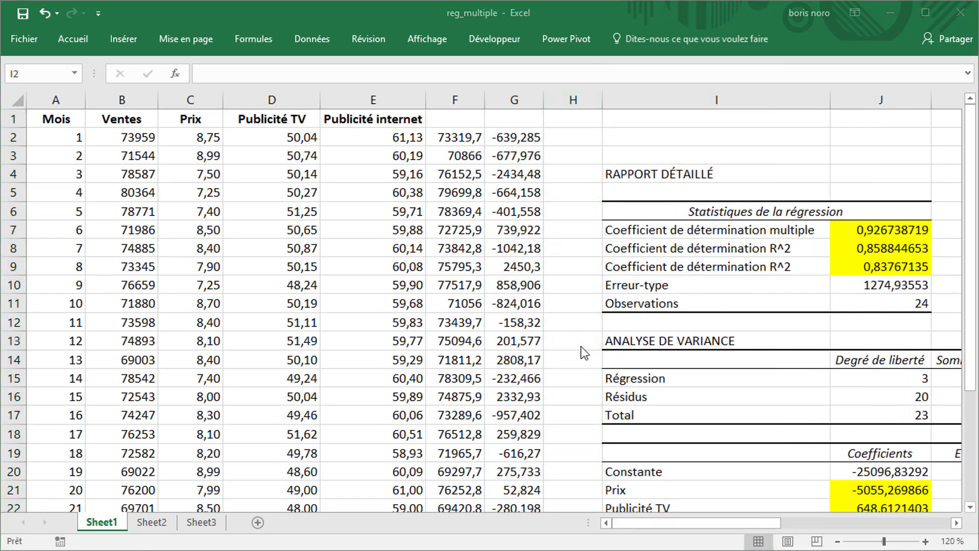
pyautogui.click(571, 137)
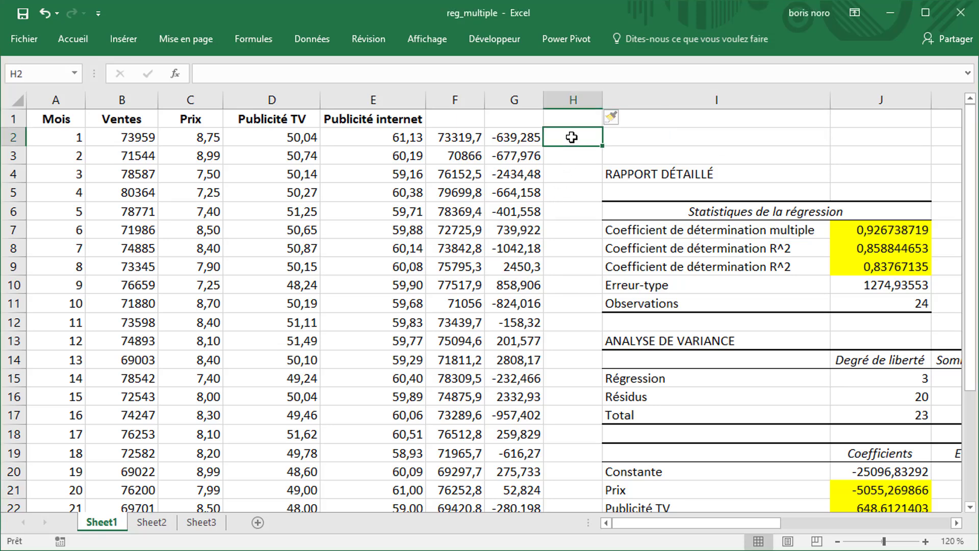
pyautogui.write('=')
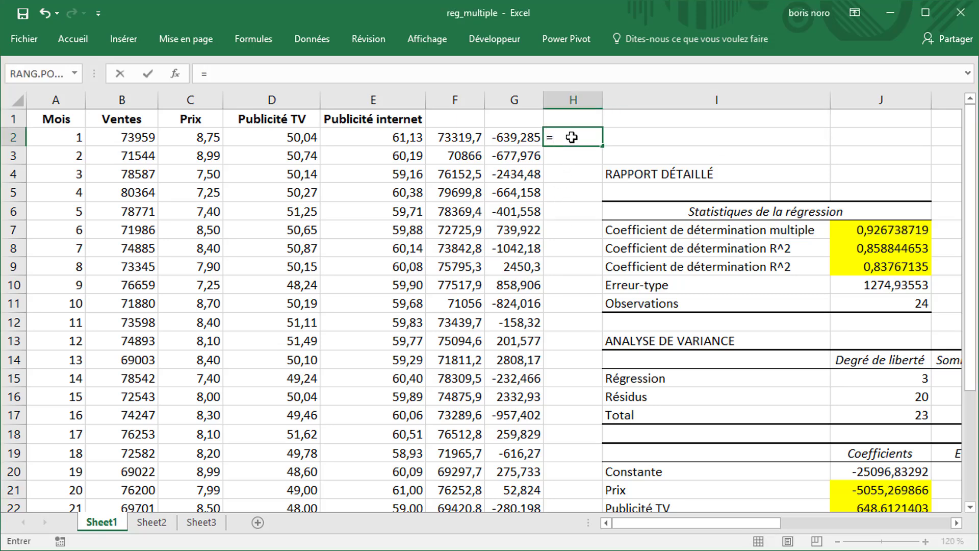
pyautogui.write('abs(')
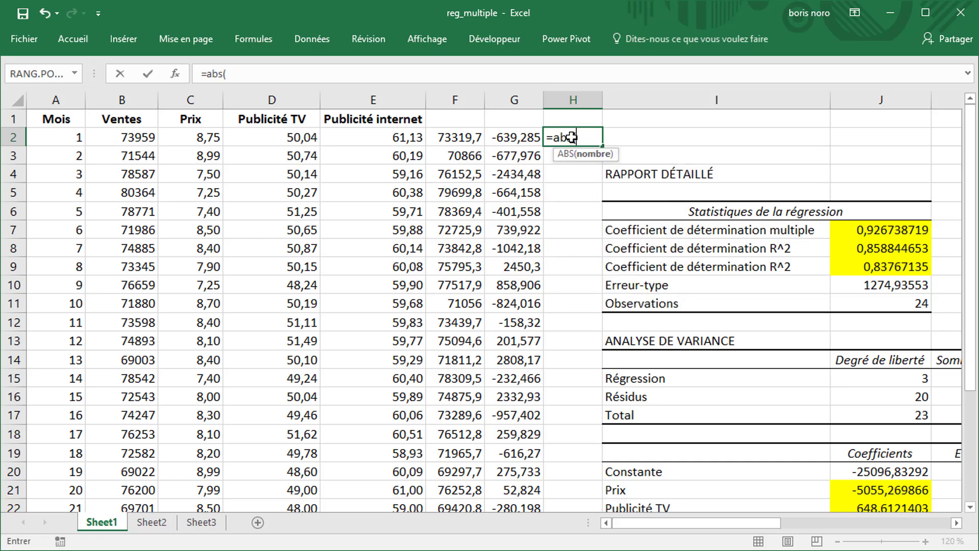
pyautogui.click(505, 137)
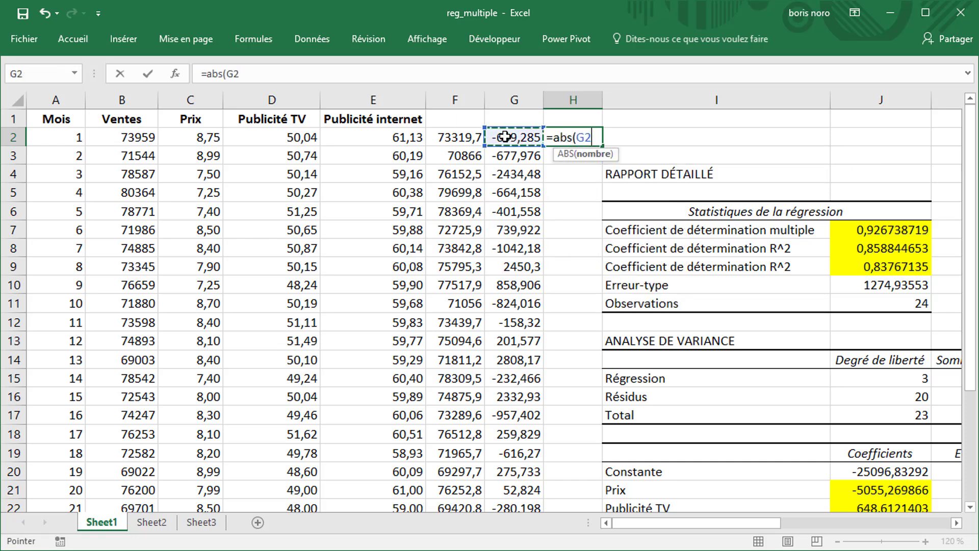
pyautogui.write(')')
pyautogui.press('Return')
# Copy =ABS(G2) down to H25 and select H27 below it
pyautogui.click(580, 134)
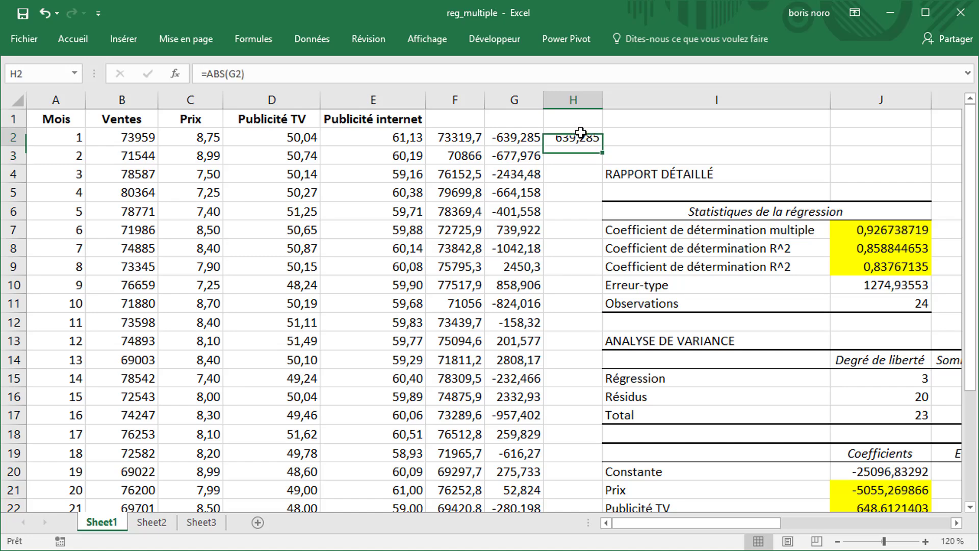
pyautogui.doubleClick(603, 147)
pyautogui.scroll(-3, 581, 233)
pyautogui.click(574, 432)
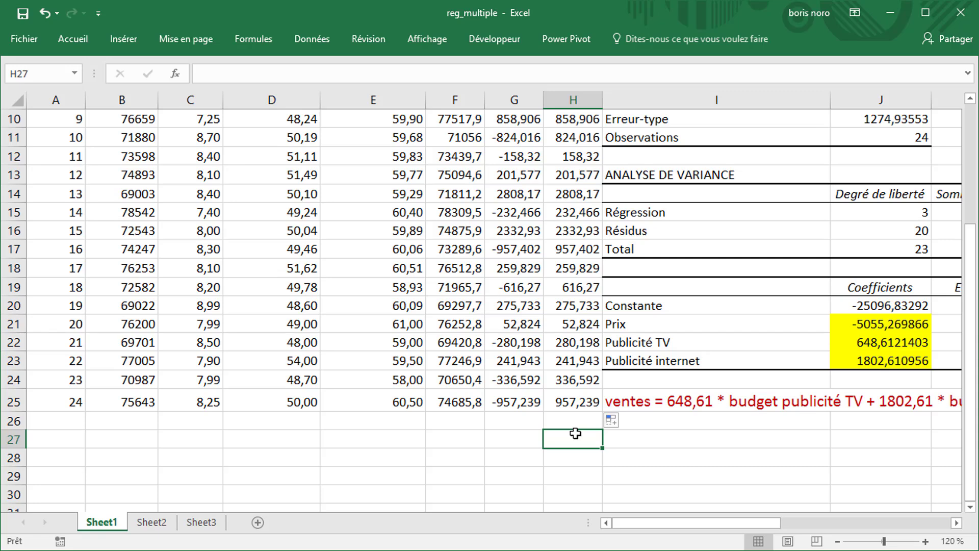
# Enter =SOMME(H2:H25) in H27, totalling 20444,3
pyautogui.write('=somme')
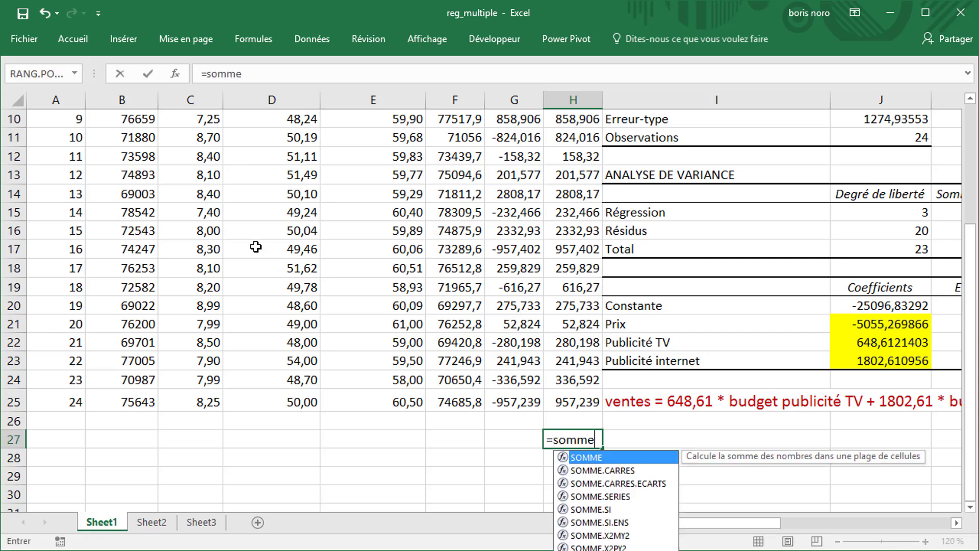
pyautogui.write('(')
pyautogui.scroll(3, 255, 244)
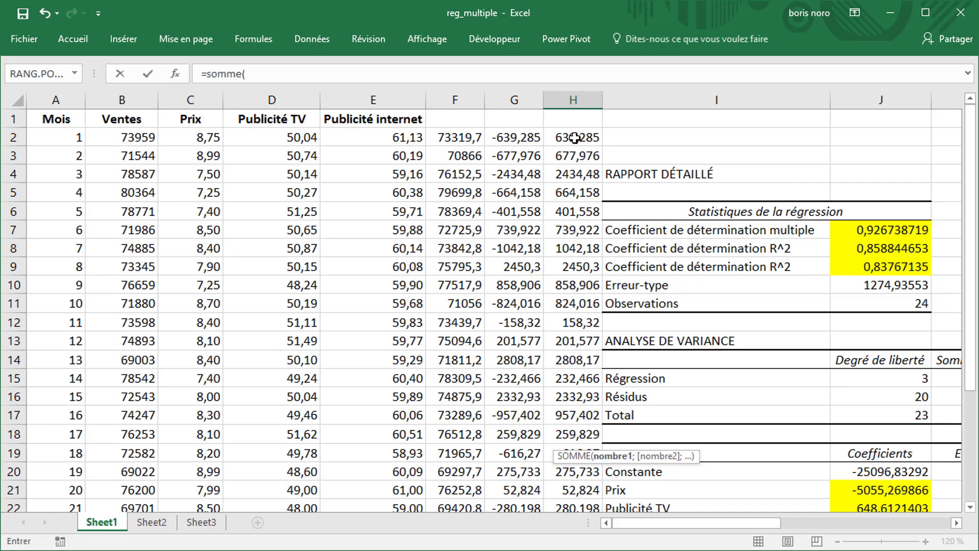
pyautogui.moveTo(574, 138)
pyautogui.mouseDown()
pyautogui.moveTo(534, 313)
pyautogui.moveTo(572, 477)
pyautogui.mouseUp()
pyautogui.click(296, 78)
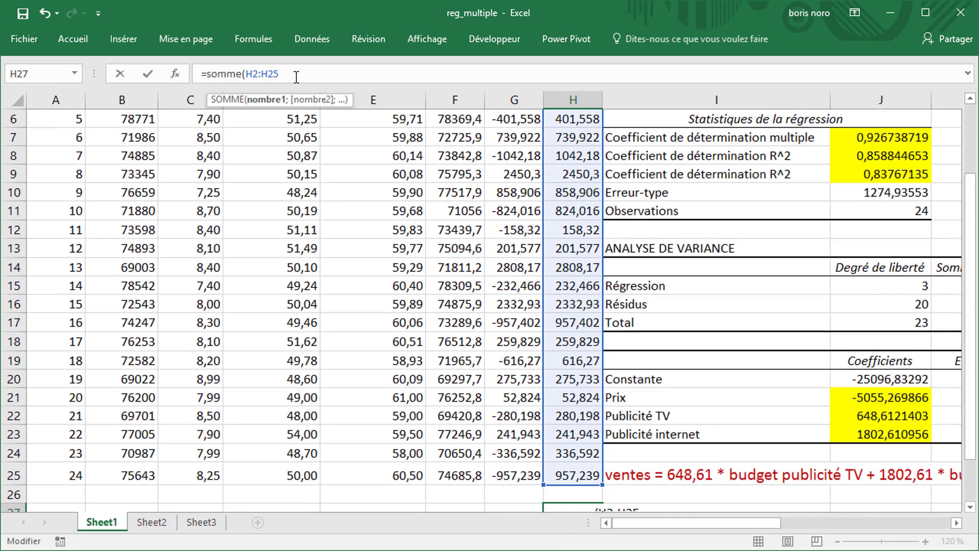
pyautogui.write(')')
pyautogui.press('Return')
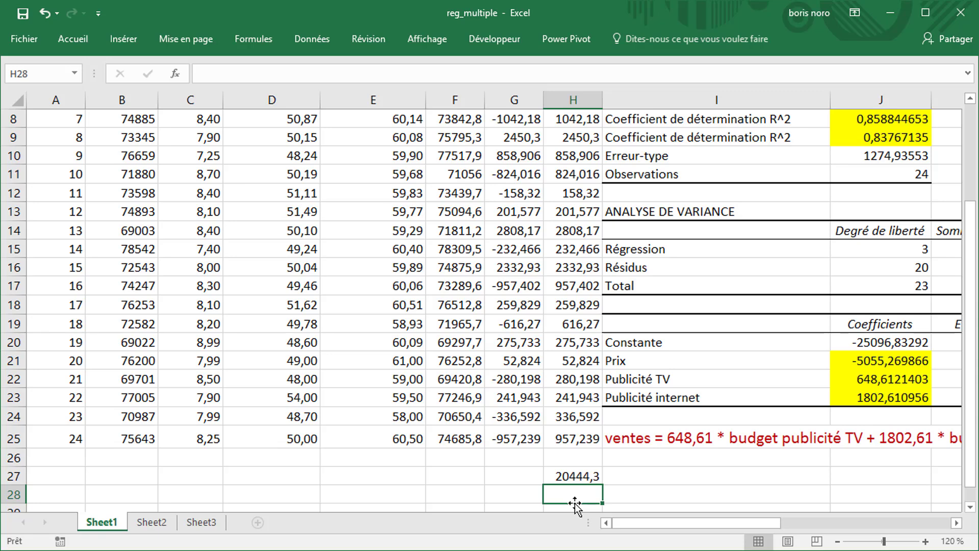
# Enter =H27/24 in H28 for a mean of 851,845
pyautogui.write('=')
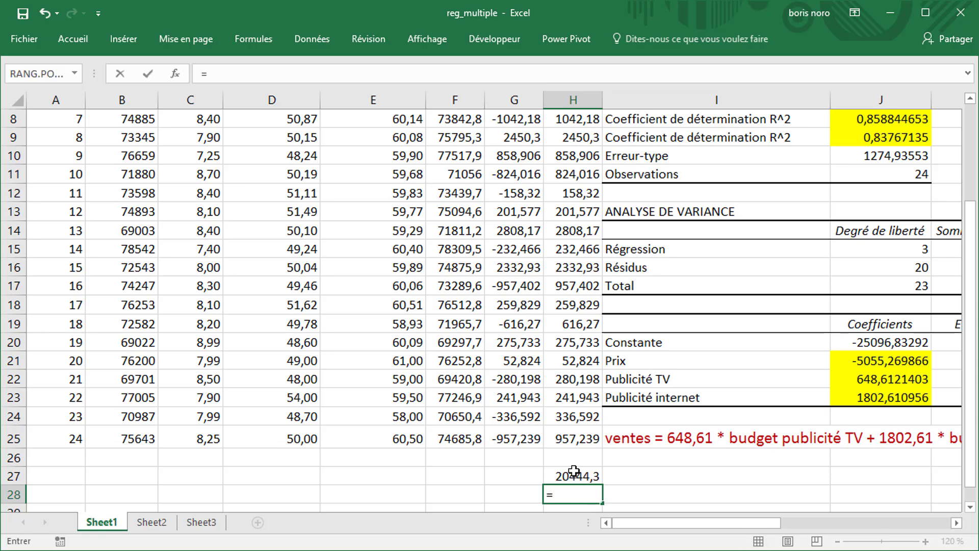
pyautogui.click(574, 475)
pyautogui.write('/')
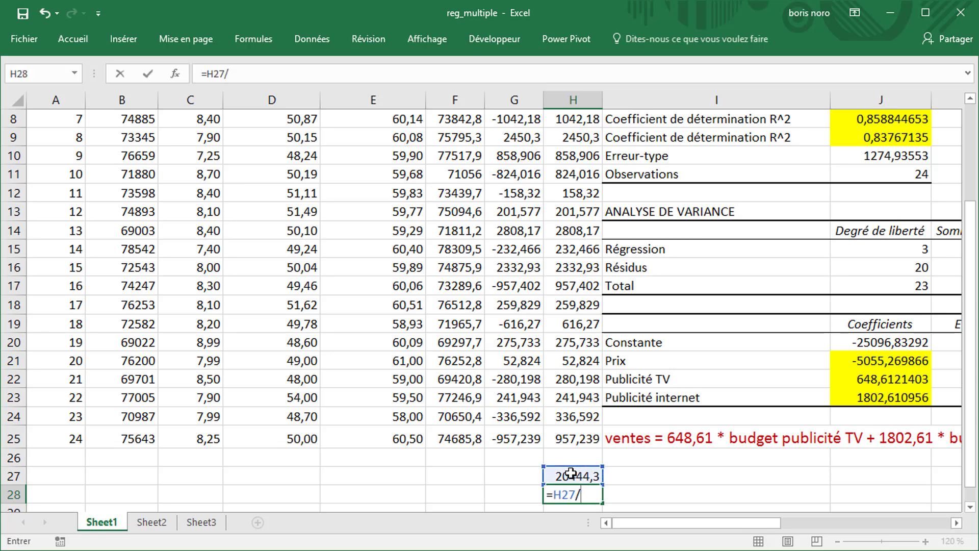
pyautogui.write('24')
pyautogui.press('Return')
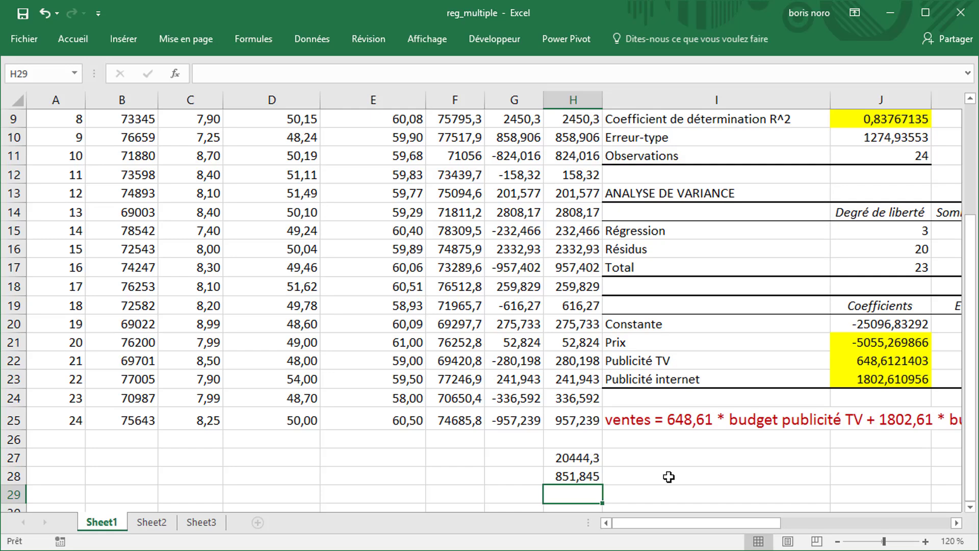
pyautogui.scroll(2, 669, 477)
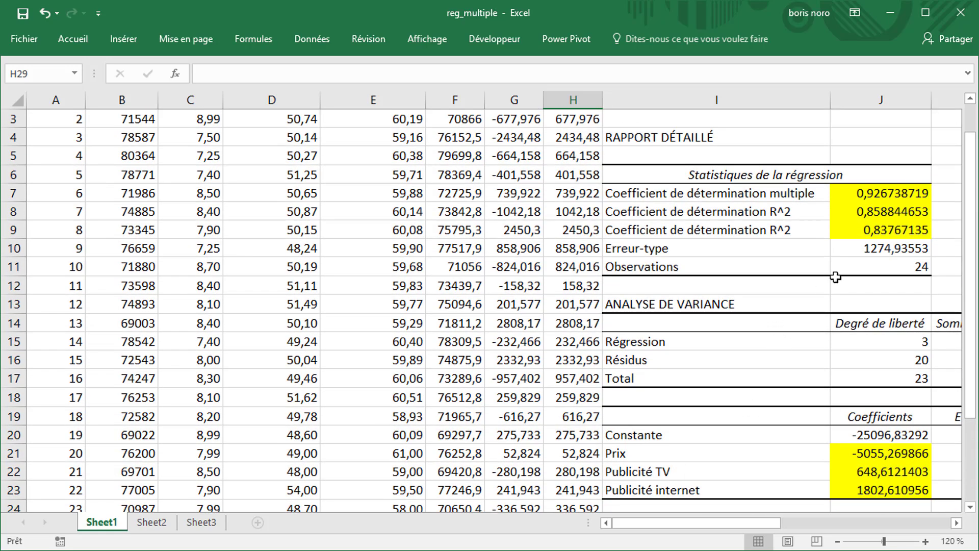
pyautogui.click(876, 250)
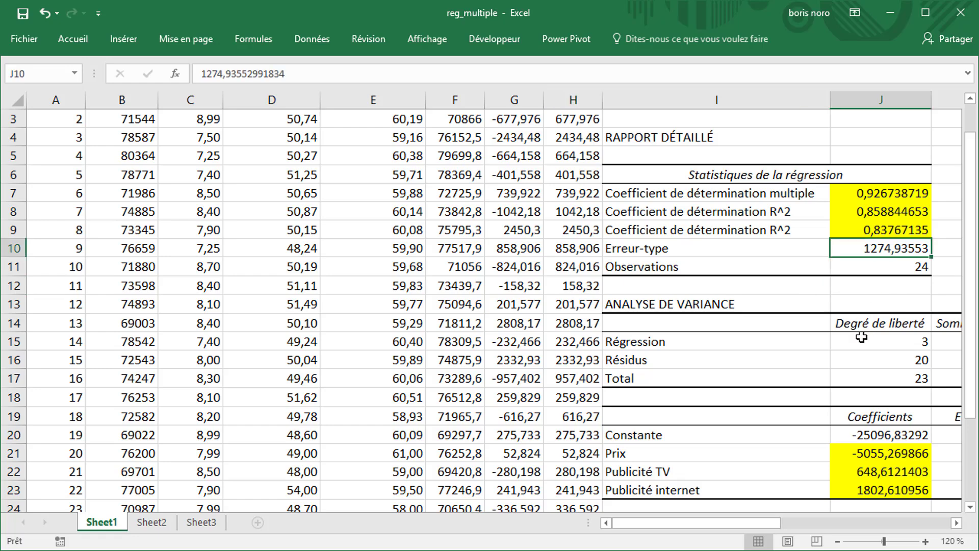
pyautogui.scroll(-2, 755, 338)
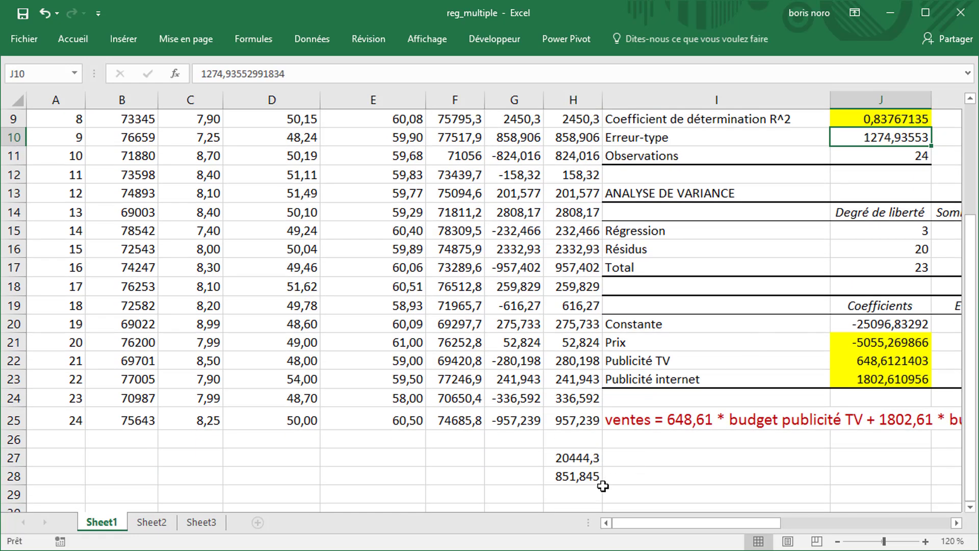
pyautogui.click(575, 476)
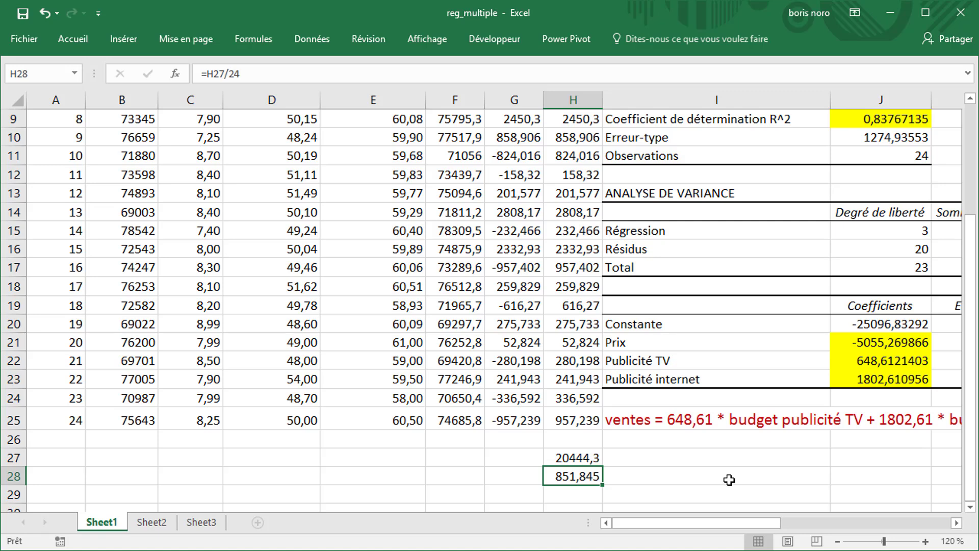
pyautogui.scroll(3, 729, 480)
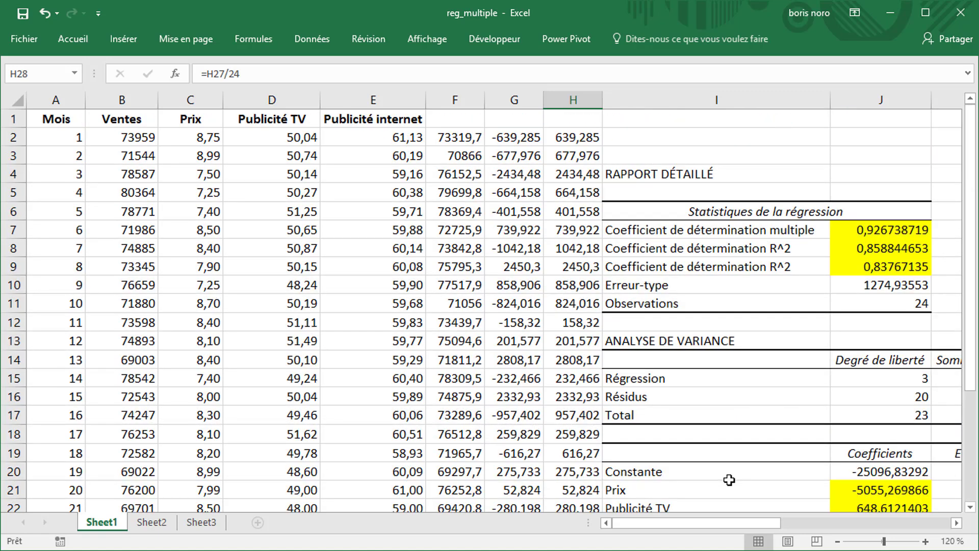
pyautogui.click(957, 523)
pyautogui.click(956, 523)
pyautogui.click(957, 522)
pyautogui.click(957, 522)
pyautogui.click(957, 522)
pyautogui.scroll(-1, 705, 276)
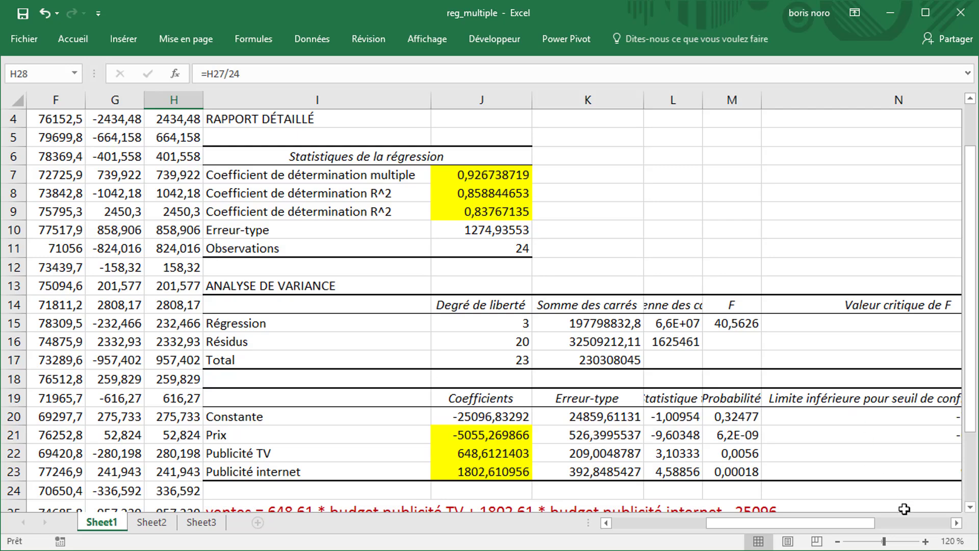
pyautogui.click(957, 523)
pyautogui.click(956, 523)
pyautogui.click(956, 523)
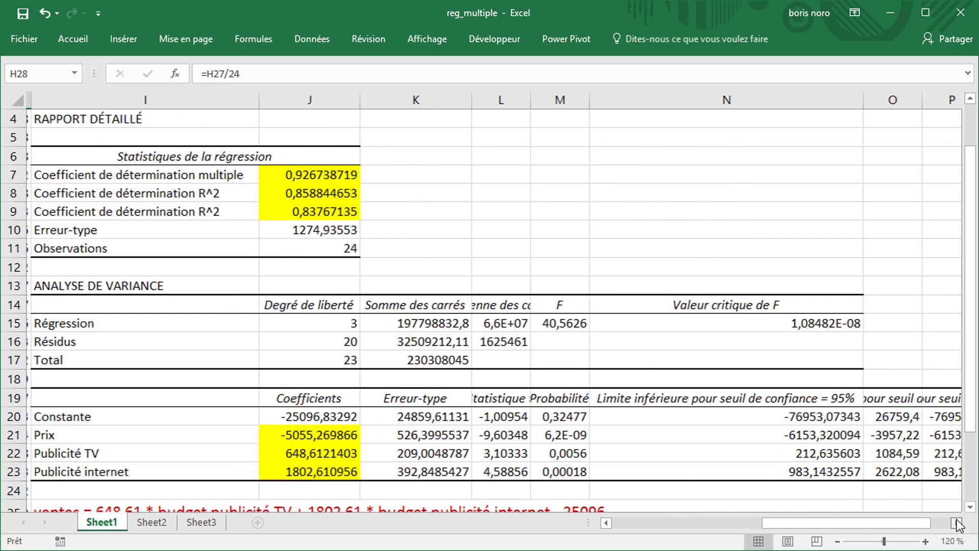
pyautogui.click(957, 522)
pyautogui.click(956, 523)
pyautogui.click(957, 522)
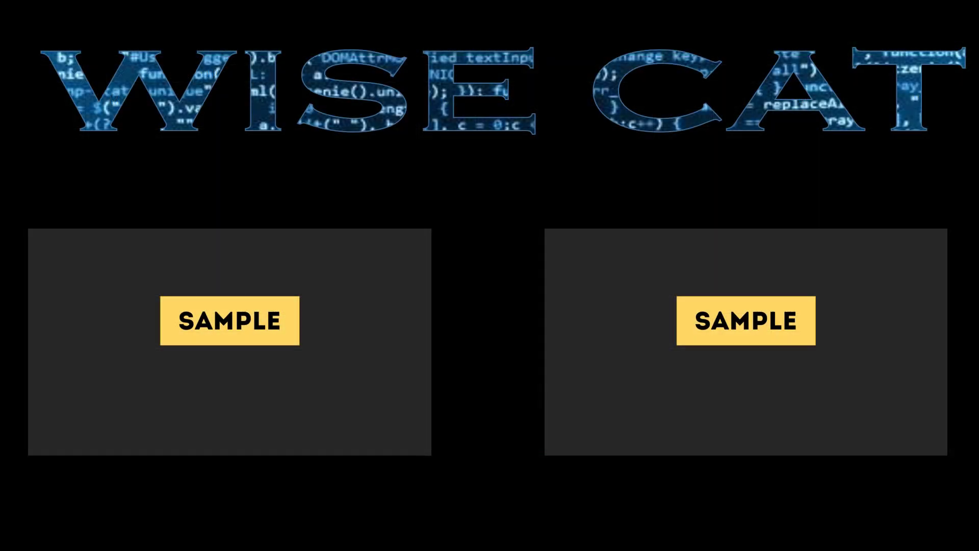